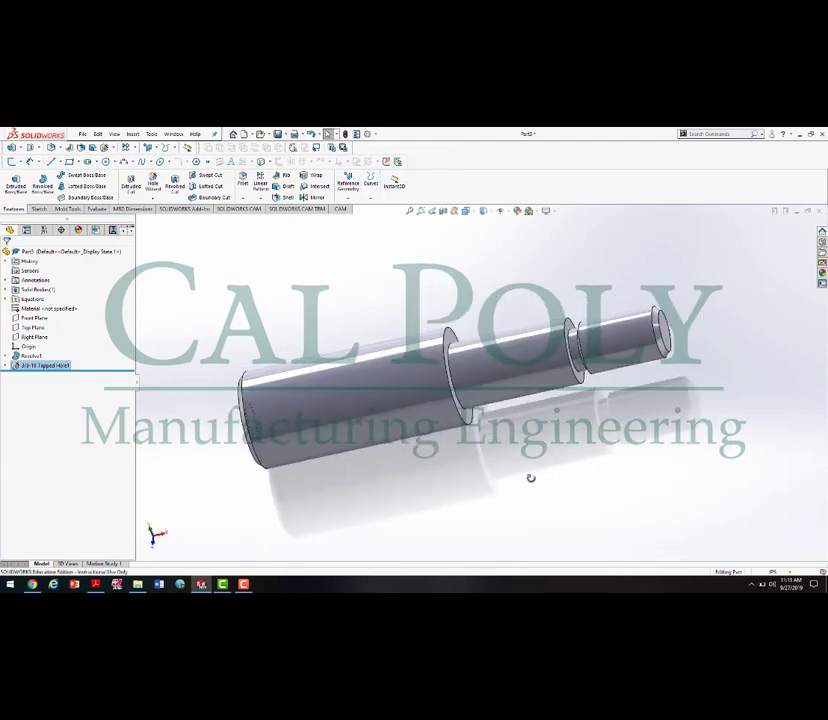
Examine the tapped hole inside the shaft's large end with hidden lines visible and in wireframe display.
left_click(494, 211)
left_click(481, 262)
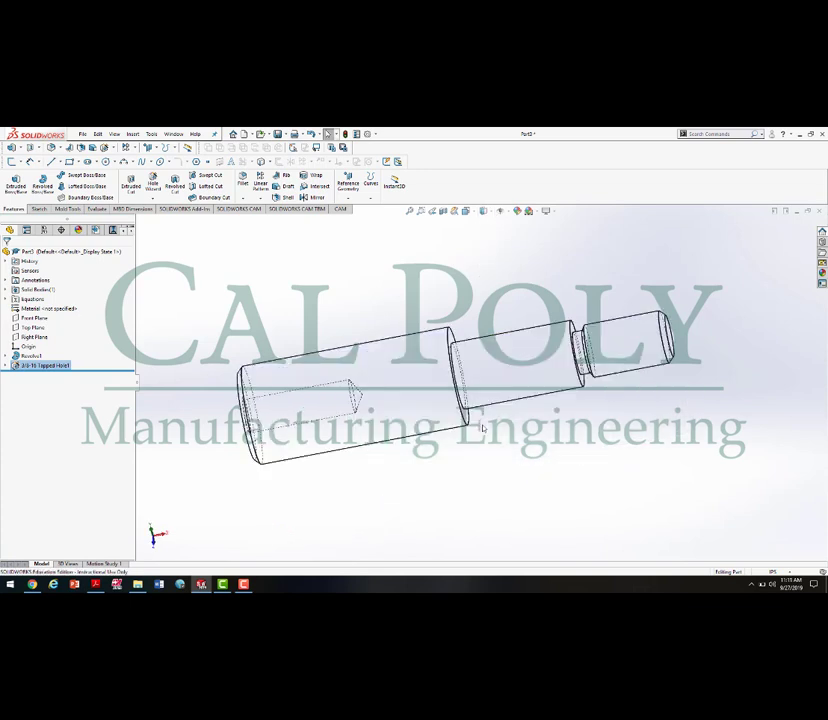
key("ctrl+1")
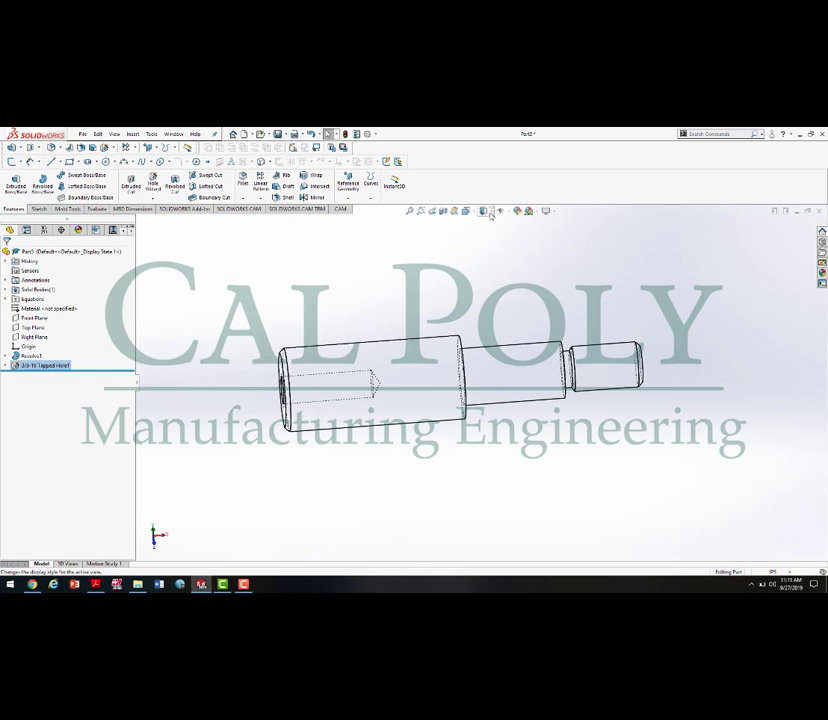
left_click(489, 213)
left_click(485, 271)
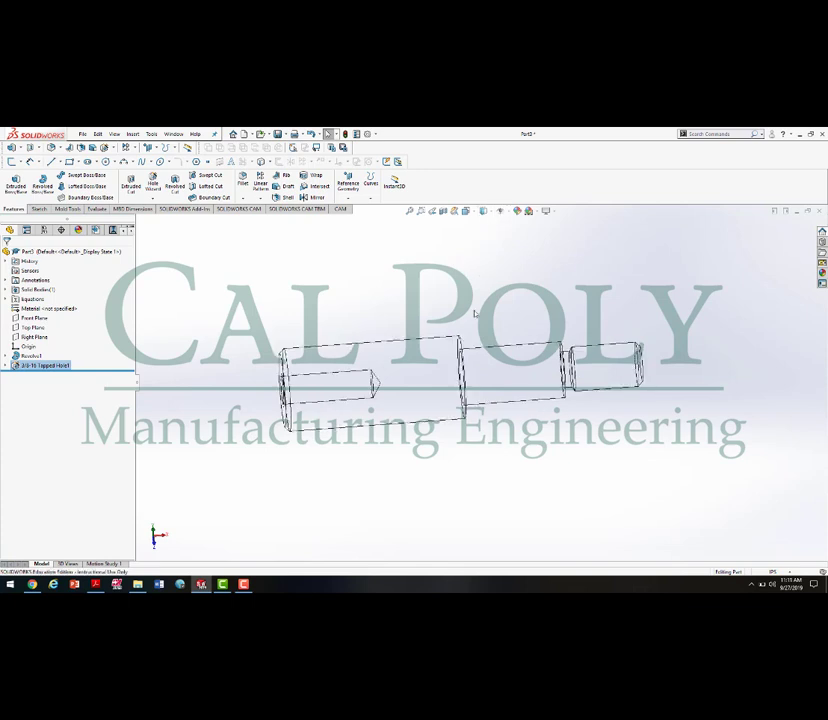
key("ctrl+7")
middle_click_drag(492, 439, 441, 439)
scroll(383, 372, "down", 4)
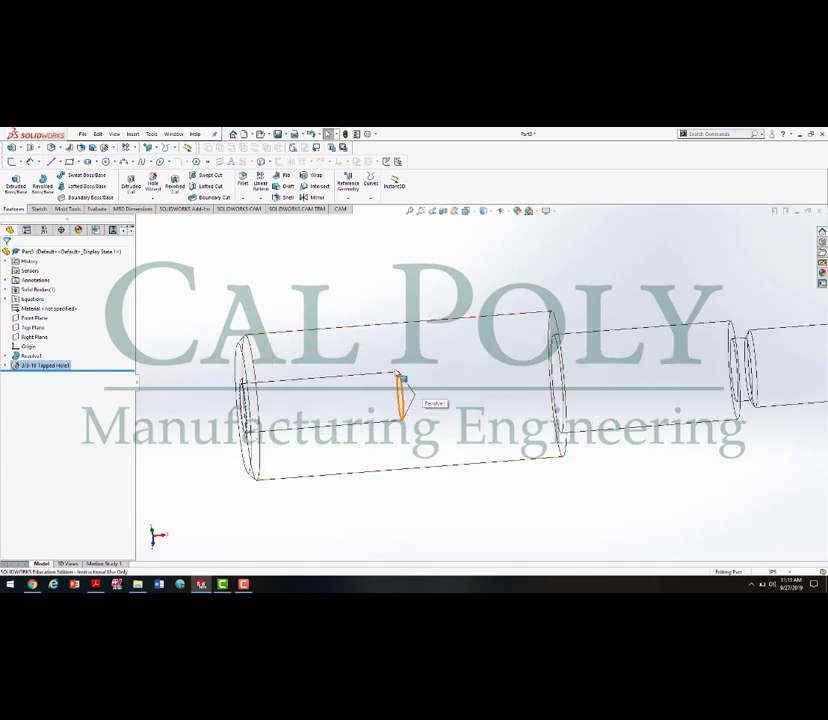
scroll(547, 501, "up", 3)
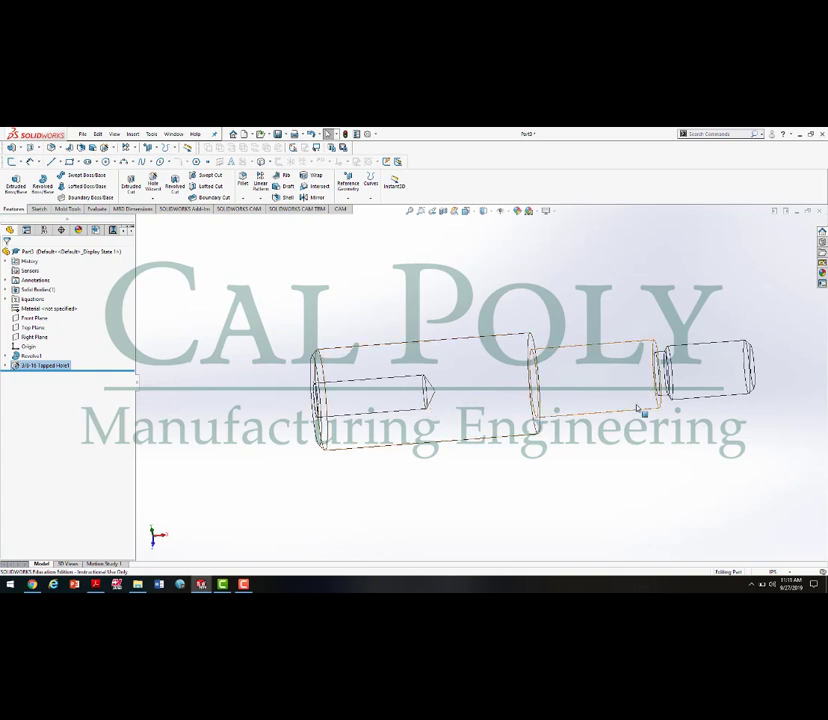
scroll(580, 463, "up", 3)
middle_click_drag(582, 462, 563, 460)
Set the model's display style to shaded with edges and view the small end of the shaft.
left_click(484, 211)
left_click(484, 228)
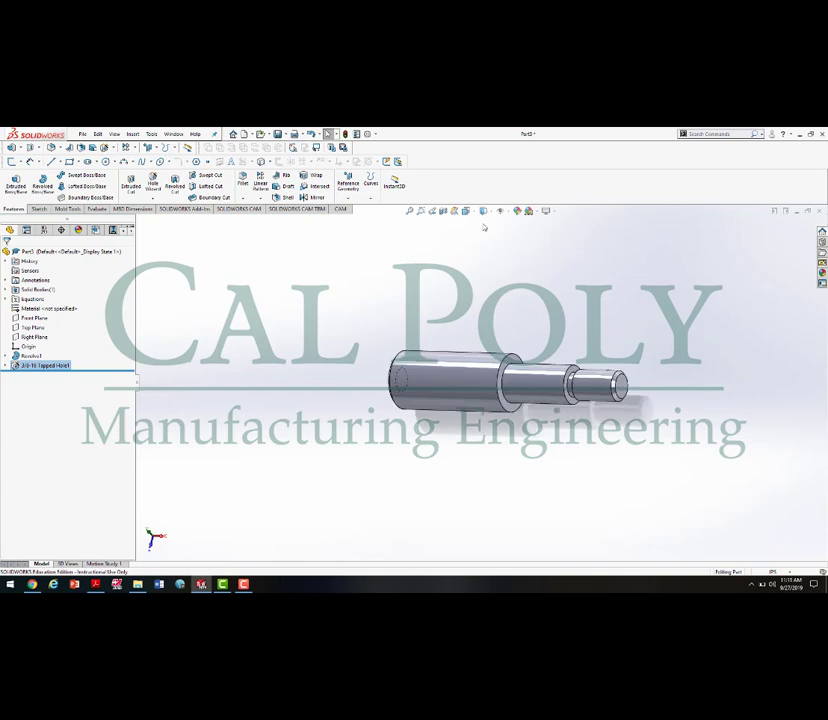
scroll(636, 372, "down", 3)
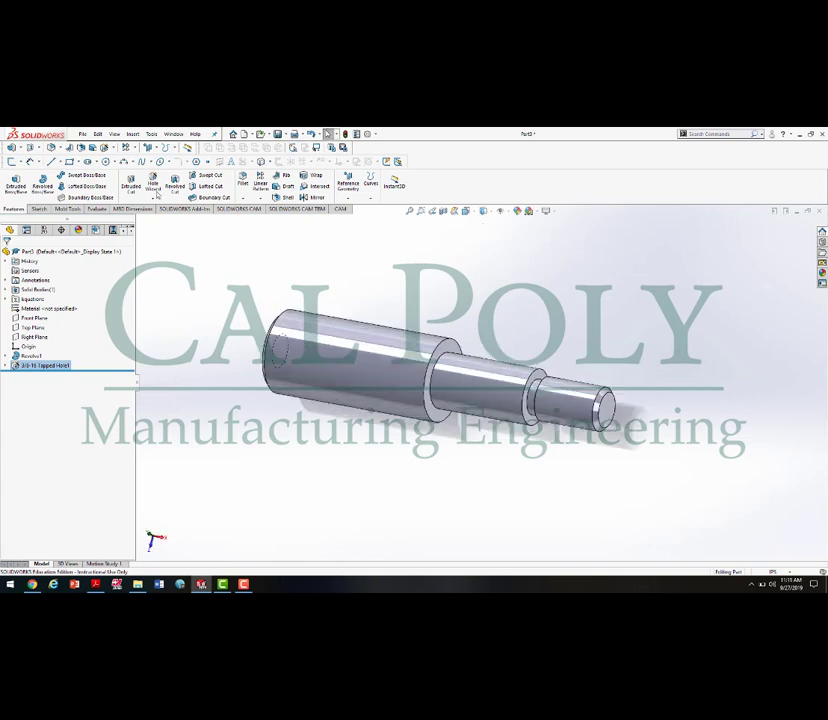
Switch to the PDF drawing in Adobe Acrobat Reader and look up the small-end hole's tap size and drill depth.
left_click(608, 411)
left_click(153, 180)
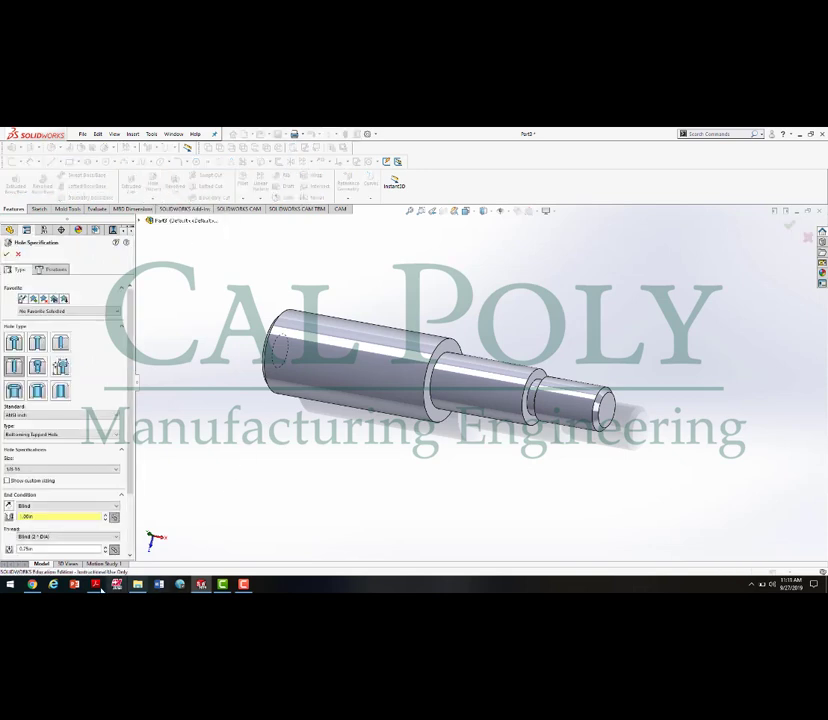
left_click(95, 584)
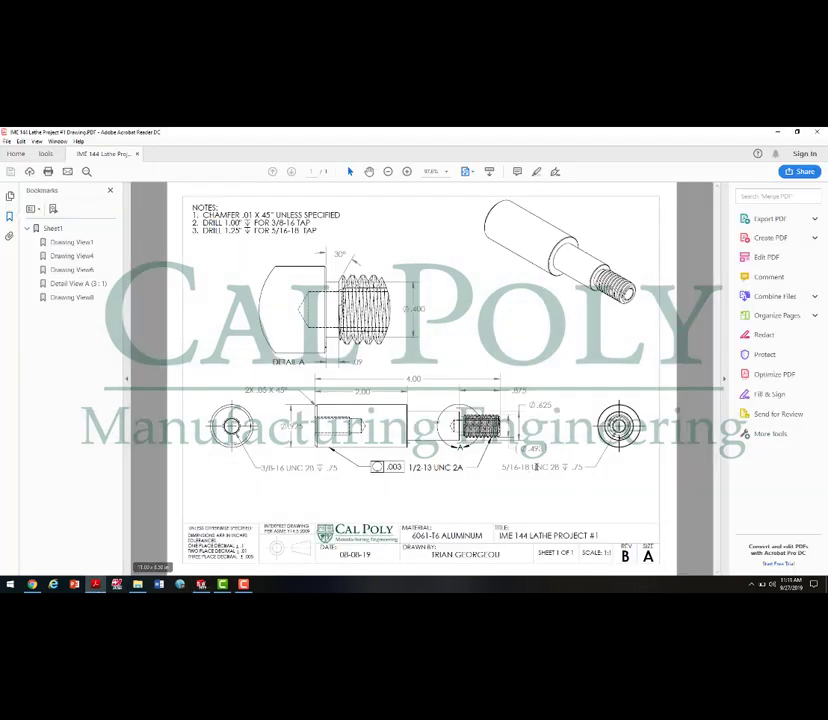
left_click_drag(501, 467, 559, 467)
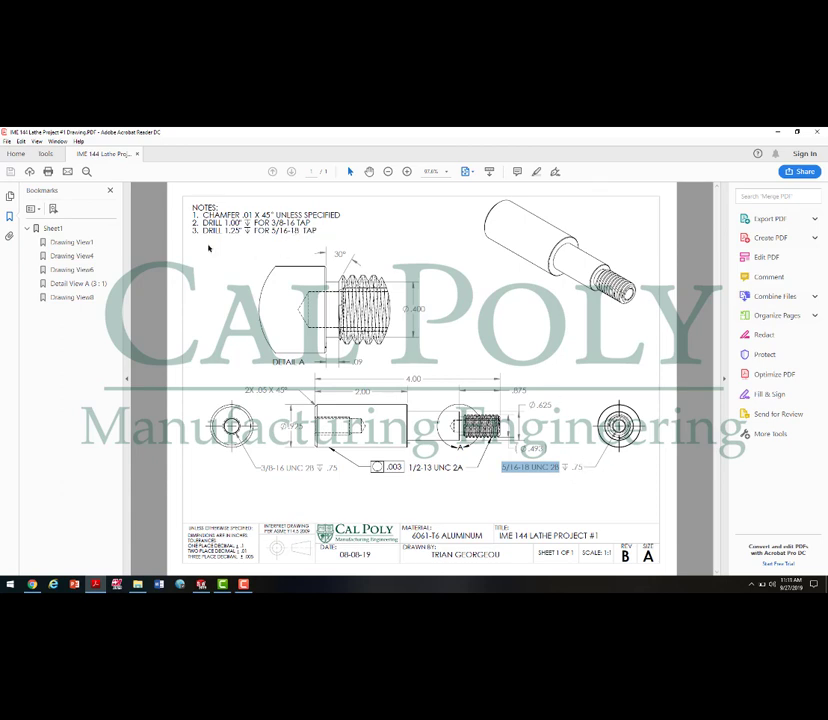
mouse_move(225, 230)
left_mouse_down()
mouse_move(316, 231)
mouse_move(238, 233)
left_mouse_up()
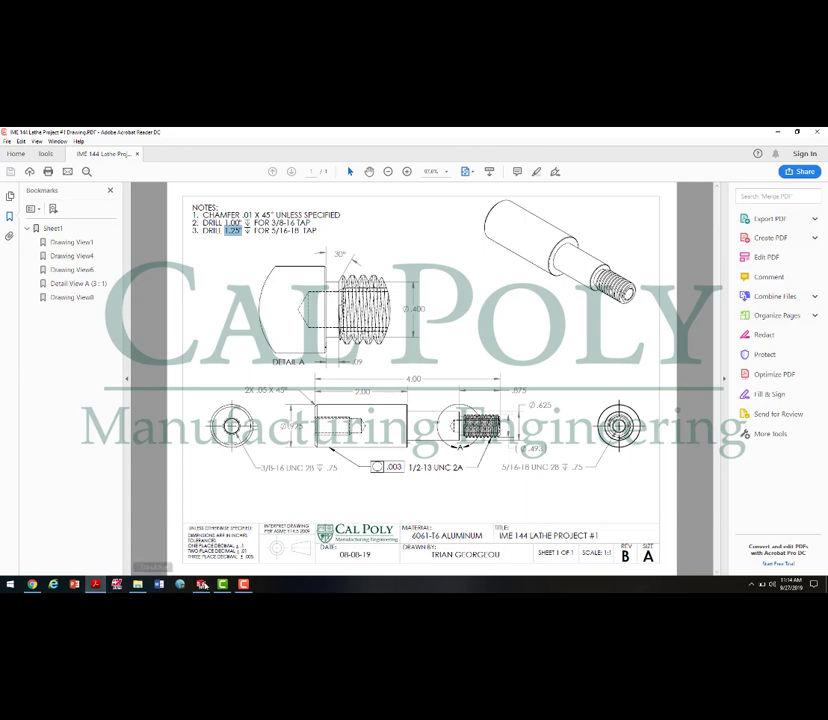
left_click(201, 584)
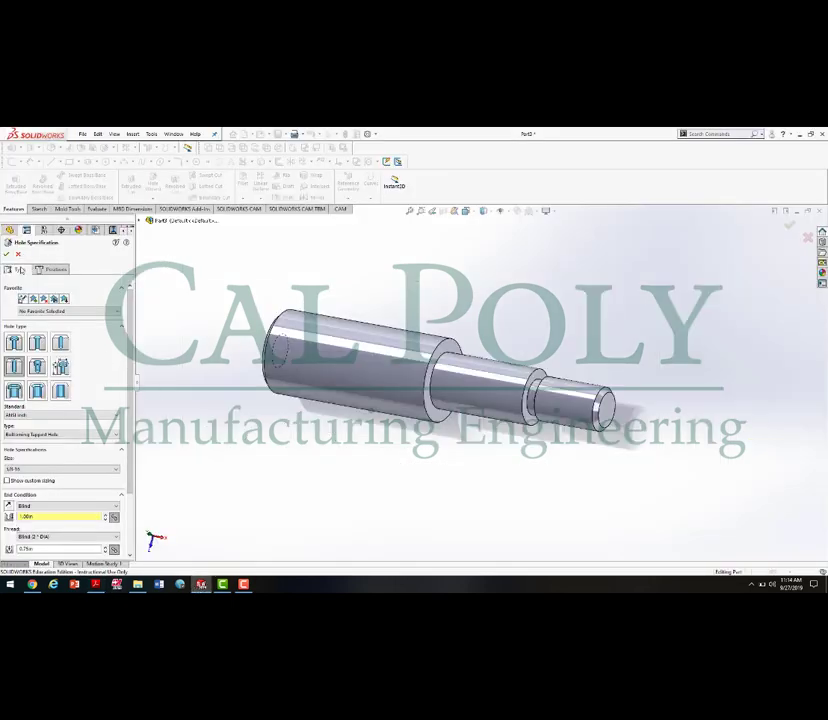
left_click(6, 254)
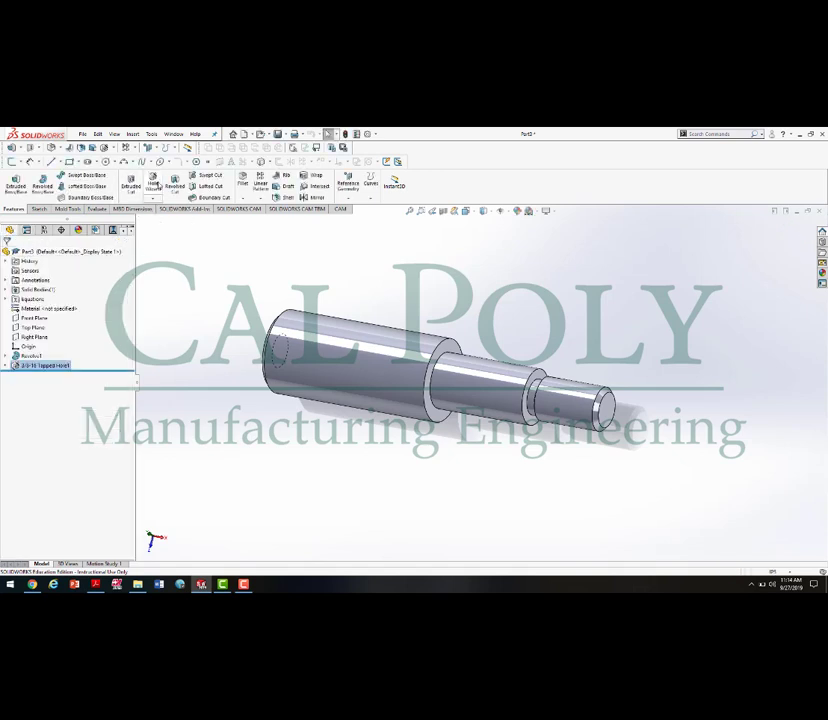
Start a Hole Wizard bottoming tapped hole in ANSI Inch and set its size to 5/16-18.
left_click(155, 184)
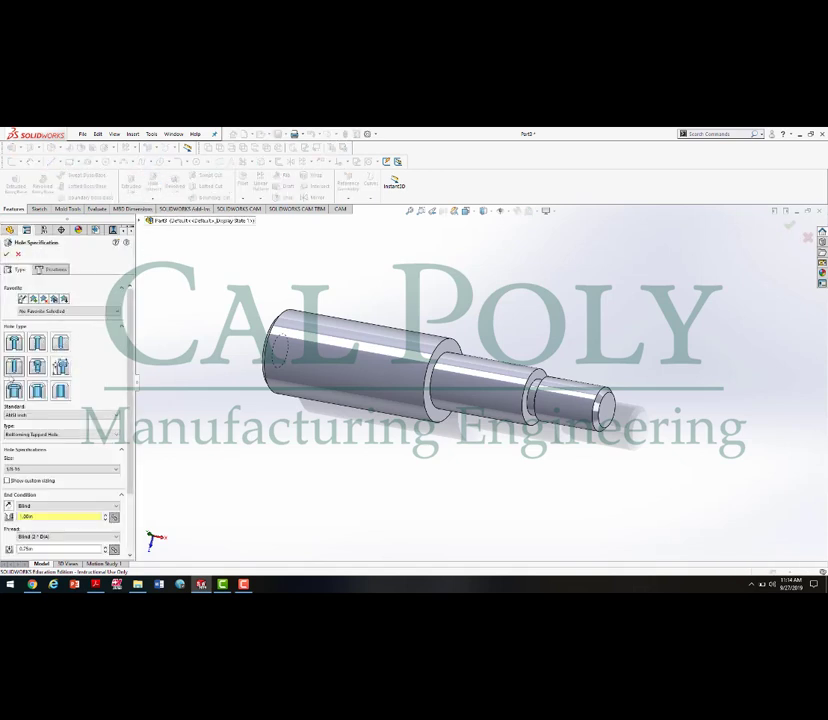
scroll(133, 377, "down", 2)
scroll(133, 377, "down", 2)
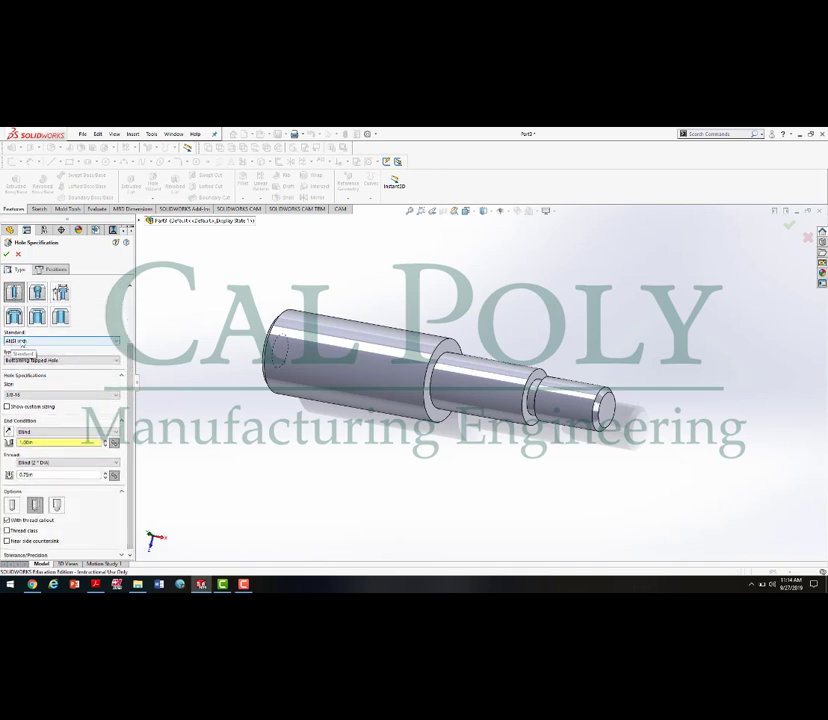
left_click(45, 395)
left_click(42, 396)
left_click(42, 396)
scroll(30, 459, "up", 3)
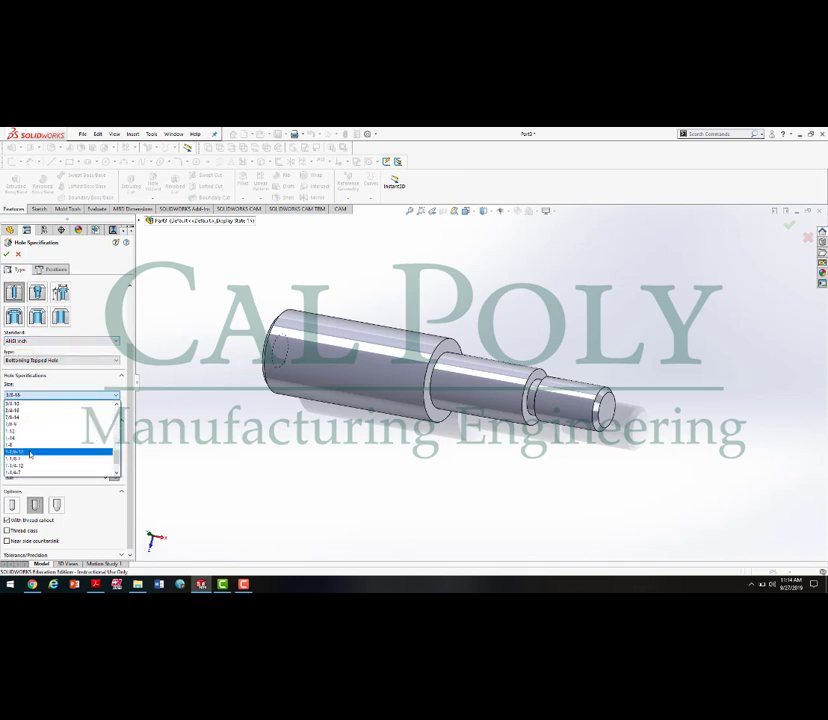
left_click(28, 459)
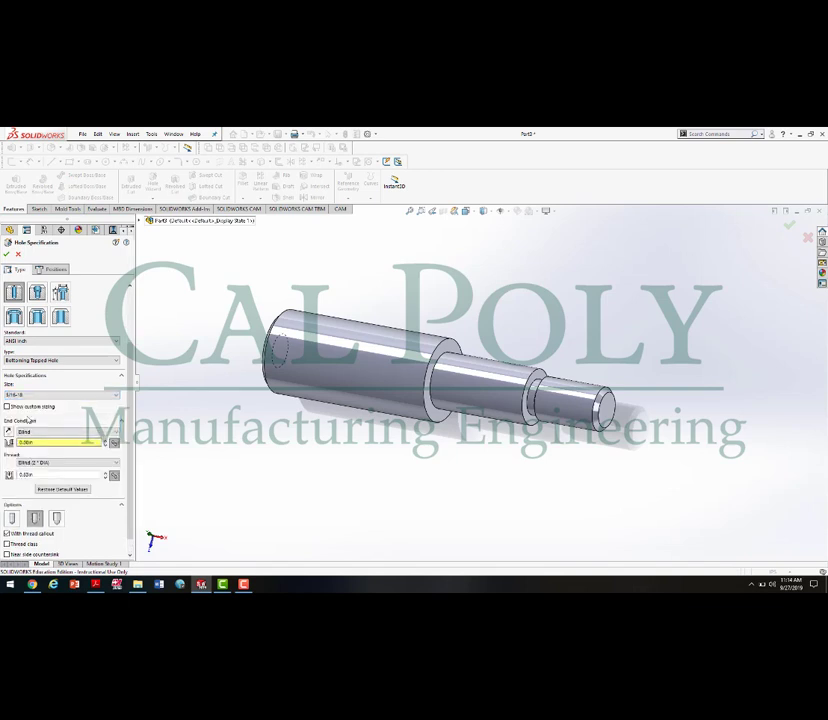
Set the hole's end condition to Blind with a 1.25 in drill depth and enter its thread depth.
left_click(52, 434)
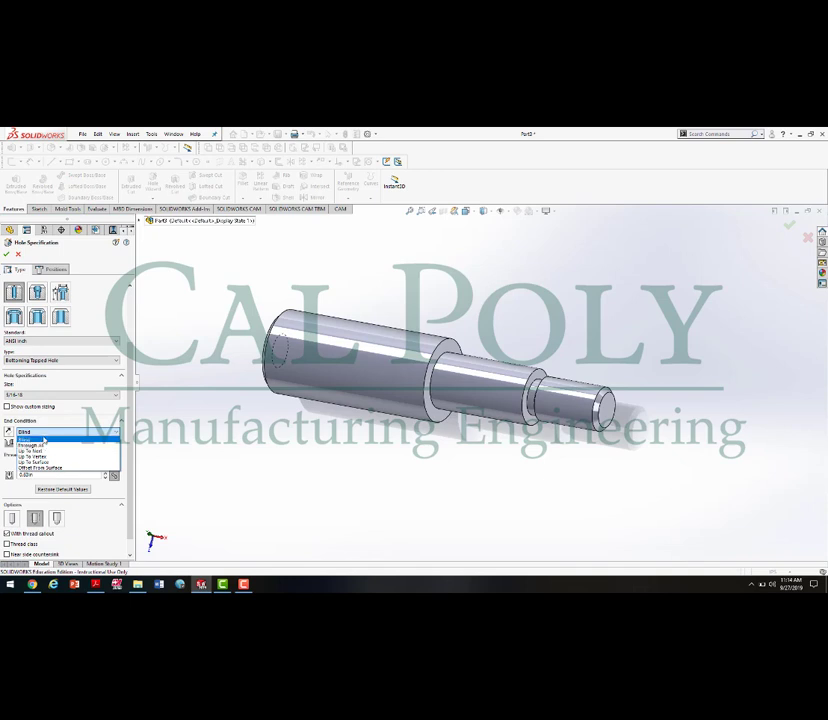
left_click(30, 439)
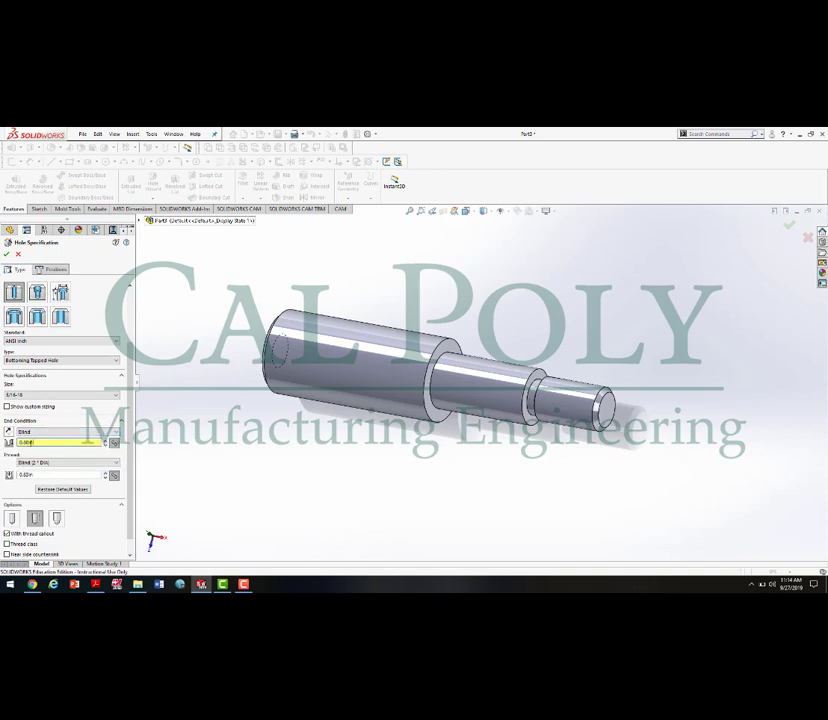
type("1.25")
left_click_drag(43, 475, 14, 475)
type(".25in")
Position the tapped hole at the centre of the shaft's small end face and create it.
left_click(60, 270)
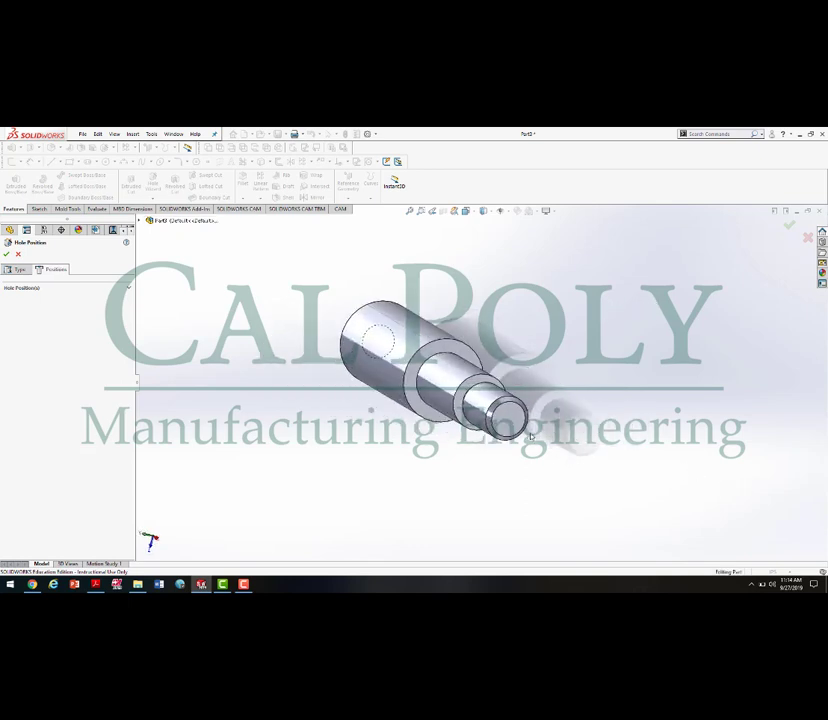
left_click(517, 426)
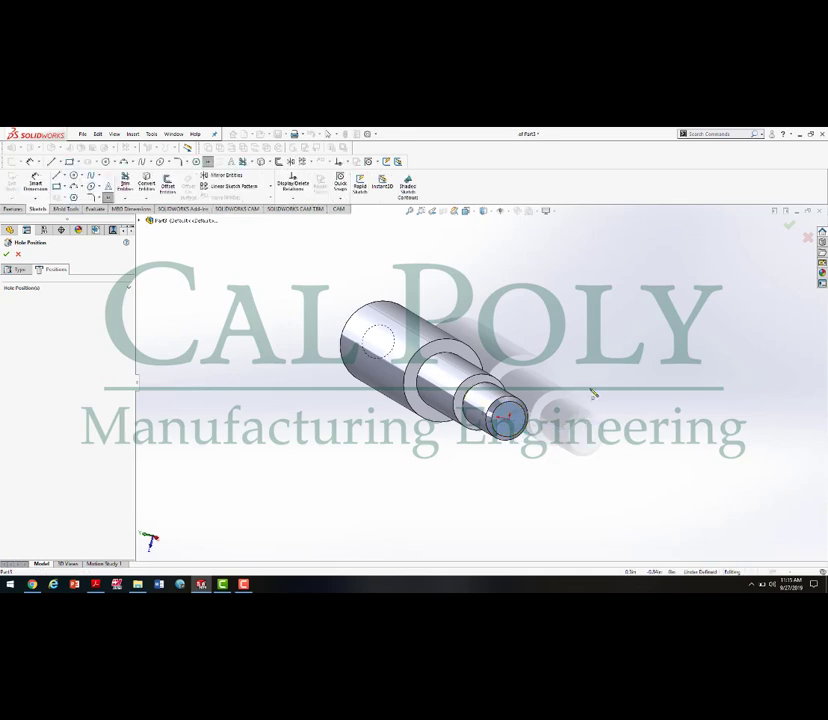
key("space")
left_click(674, 450)
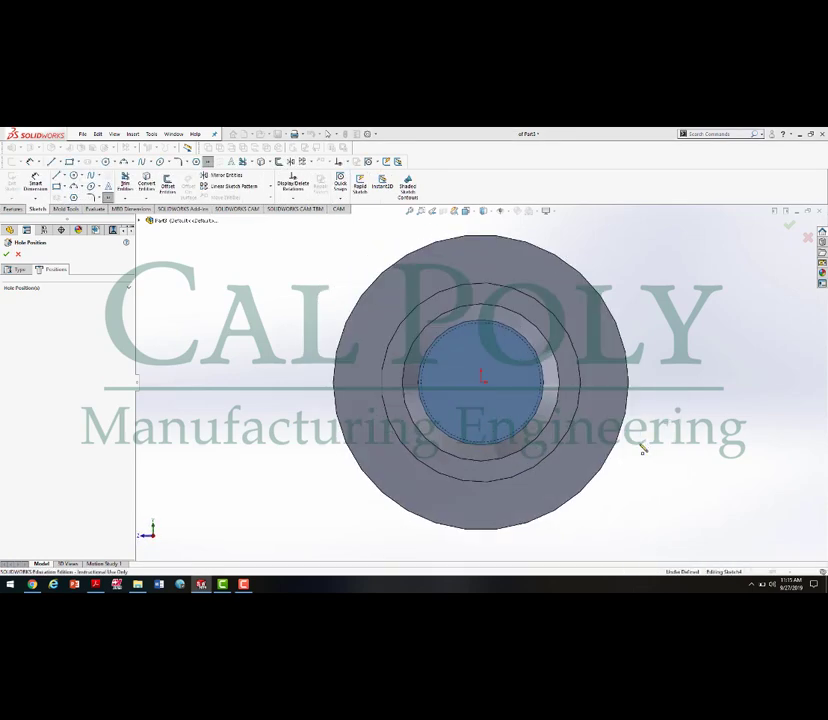
left_click(591, 462)
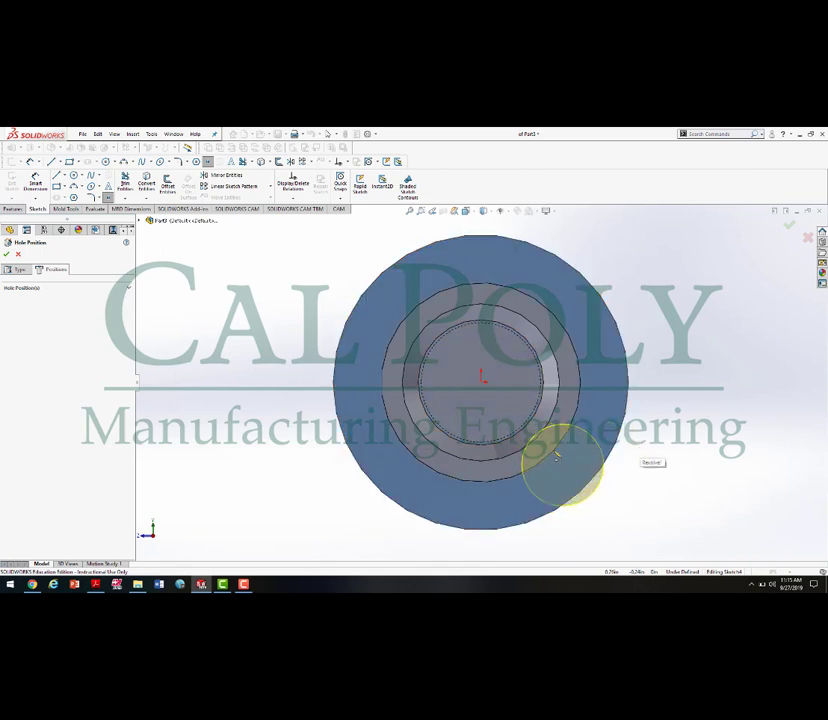
left_click(530, 485)
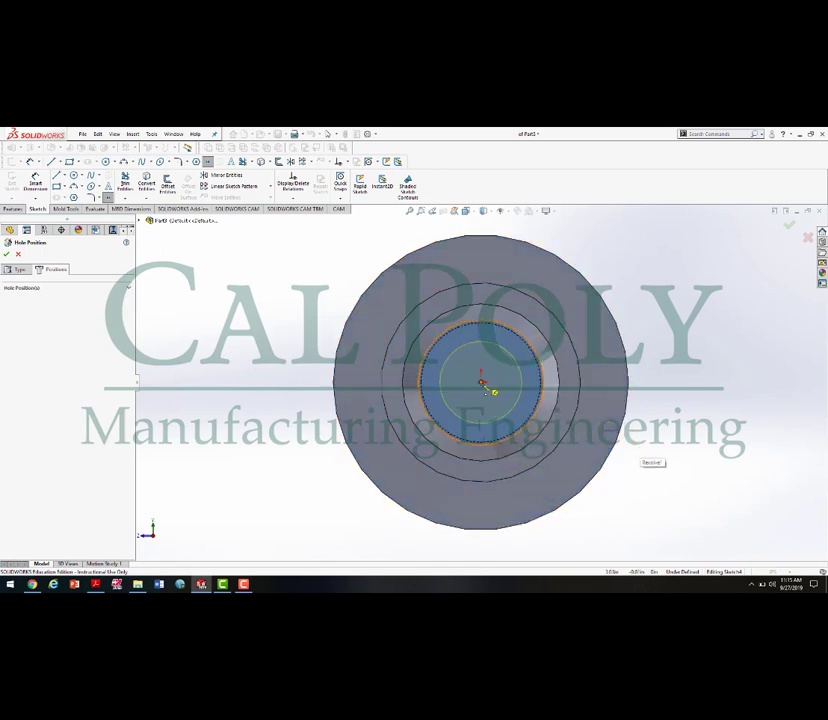
left_click(484, 384)
left_click(573, 434)
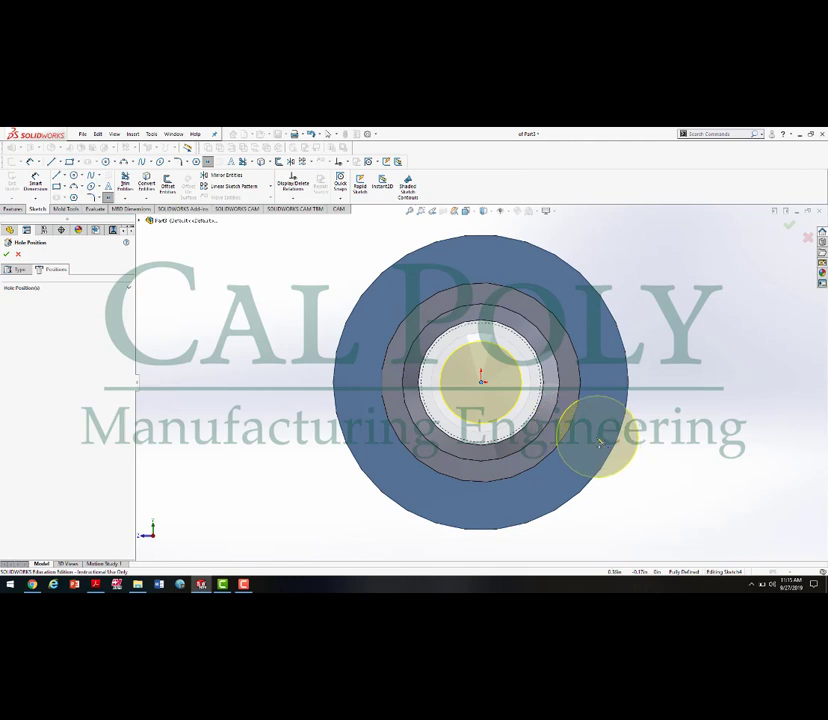
left_click(540, 450)
left_click(7, 254)
Examine the tapped holes at both shaft ends and check the external thread callout in the PDF drawing in Adobe Acrobat Reader.
middle_click_drag(293, 373, 566, 376)
scroll(566, 376, "up", 2)
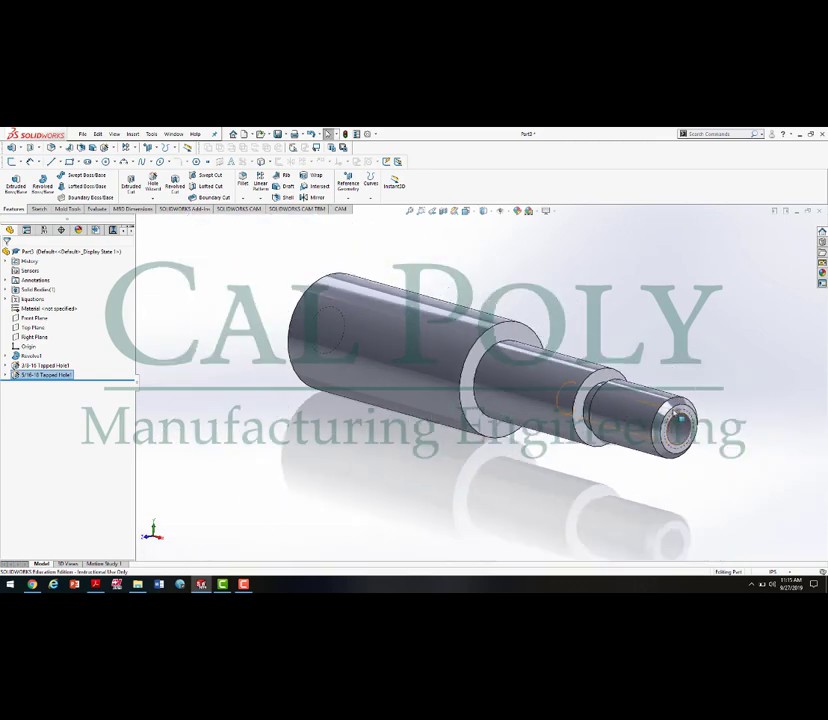
middle_click_drag(385, 462, 480, 420)
scroll(480, 400, "up", 1)
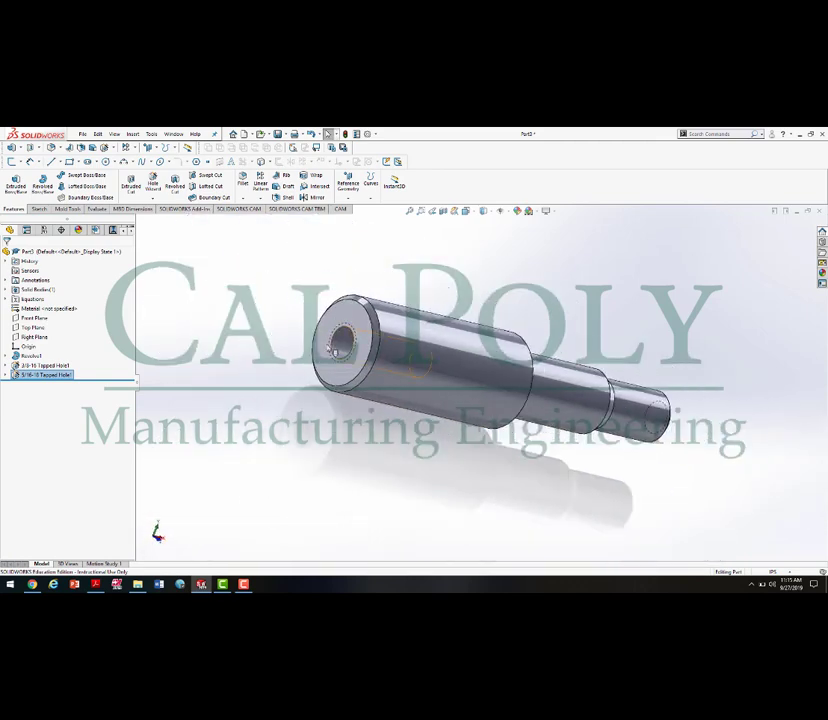
middle_click_drag(482, 486, 471, 495)
scroll(480, 390, "up", 1)
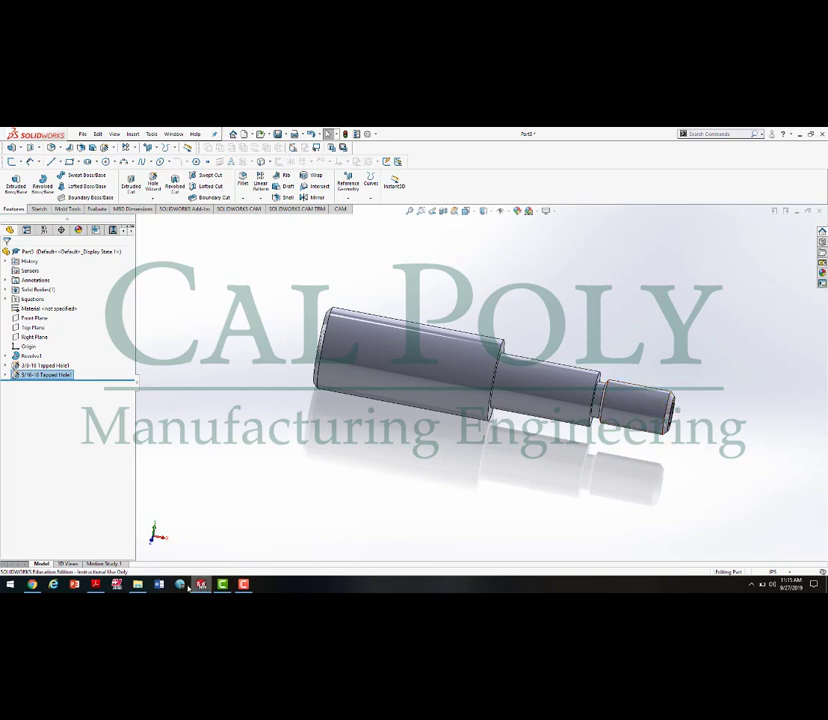
left_click(98, 587)
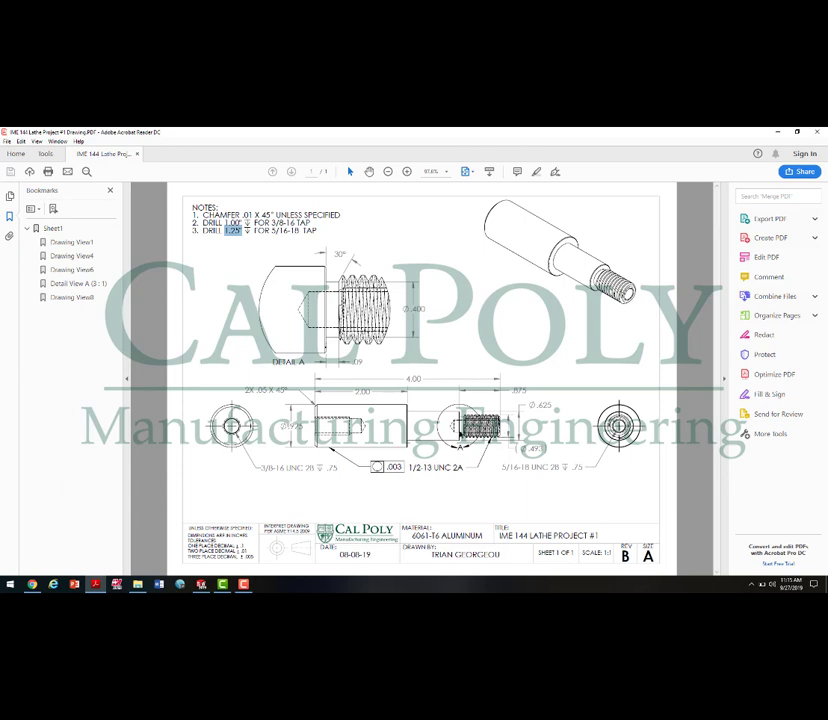
left_click(201, 585)
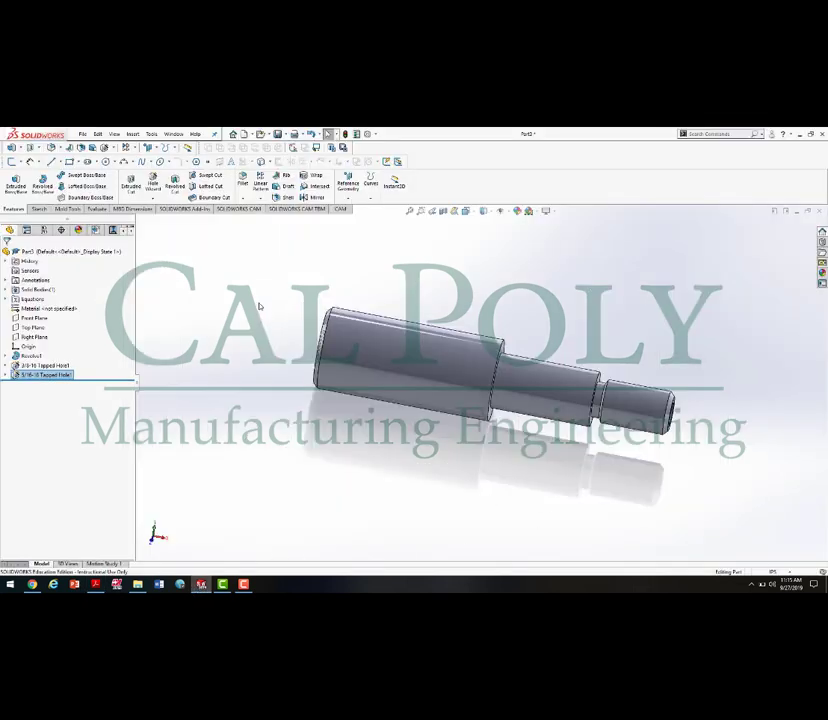
Start a Thread feature and set its specification to Inch Die, size 0.5000-13.
left_click(154, 199)
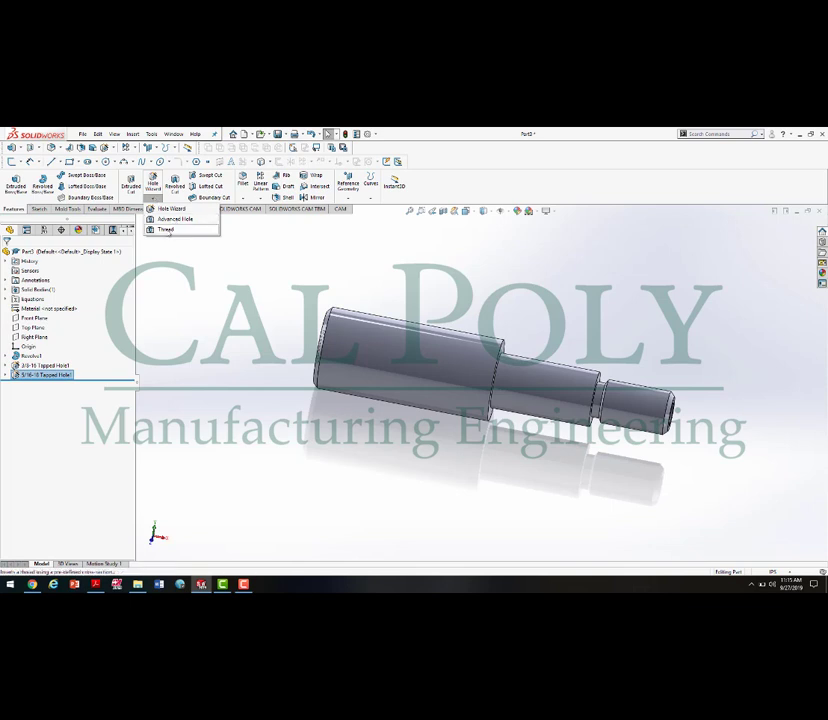
left_click(166, 230)
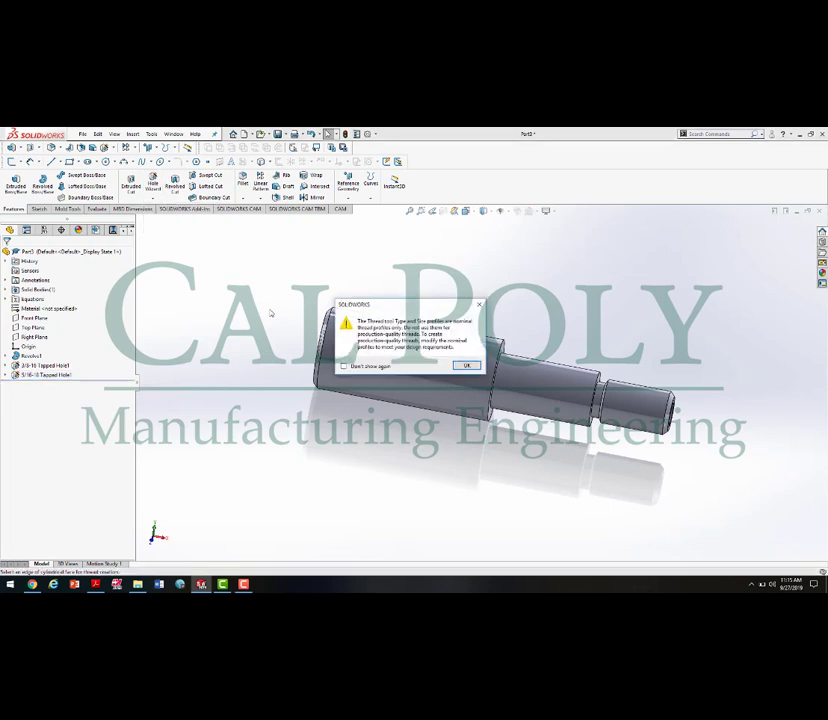
left_click(469, 366)
middle_click_drag(518, 495, 608, 373)
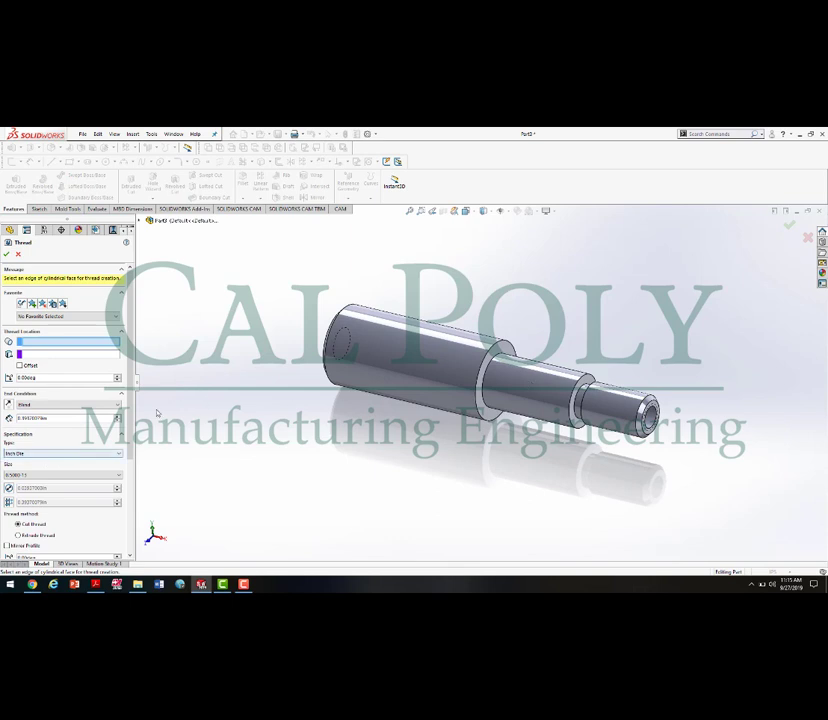
left_click(71, 454)
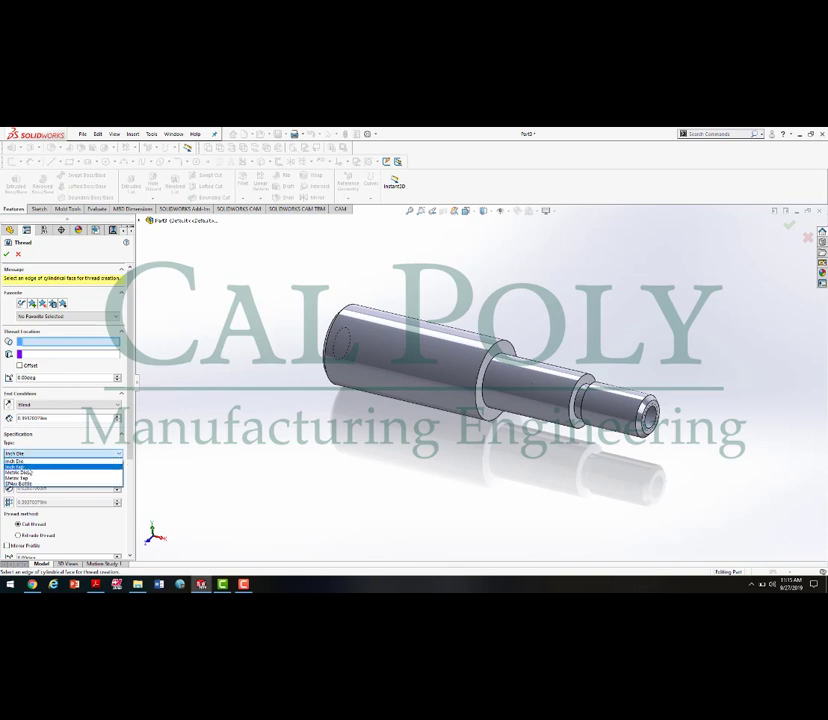
left_click(22, 461)
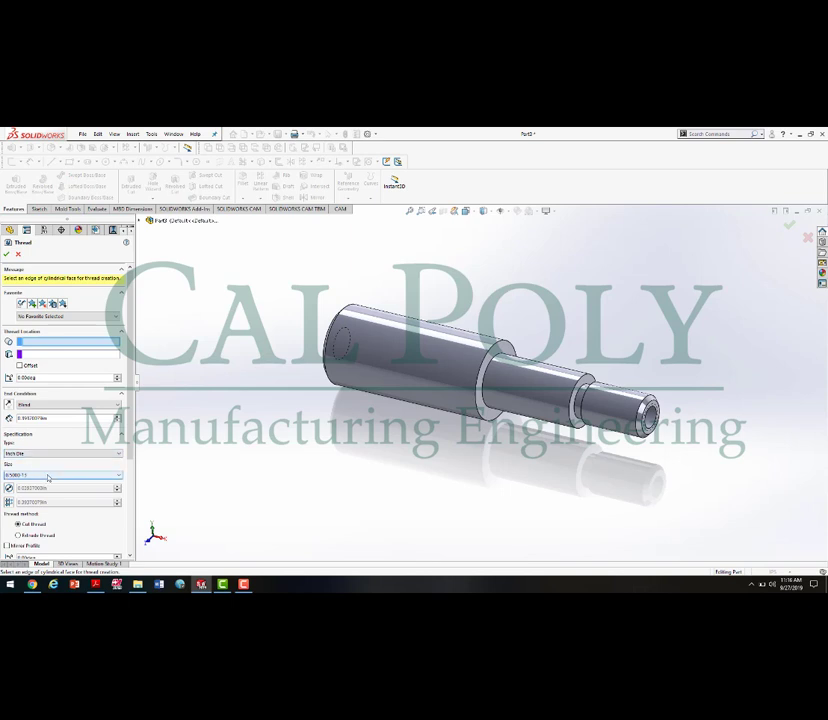
left_click(48, 476)
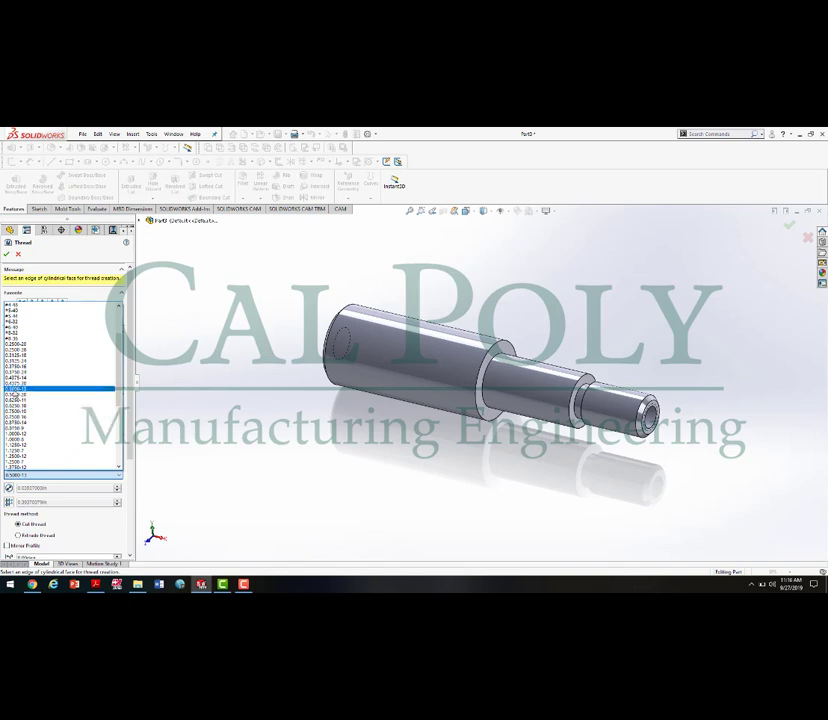
left_click(13, 390)
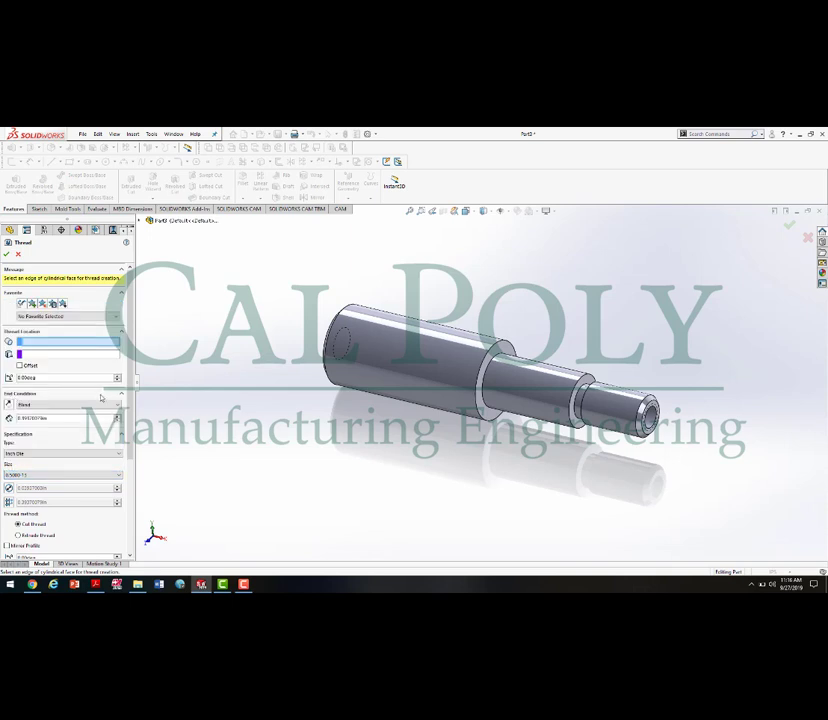
Locate the thread on the chamfer's outer circular edge at the shaft's small end and set its blind depth to 0.875 in.
middle_click_drag(298, 443, 463, 487)
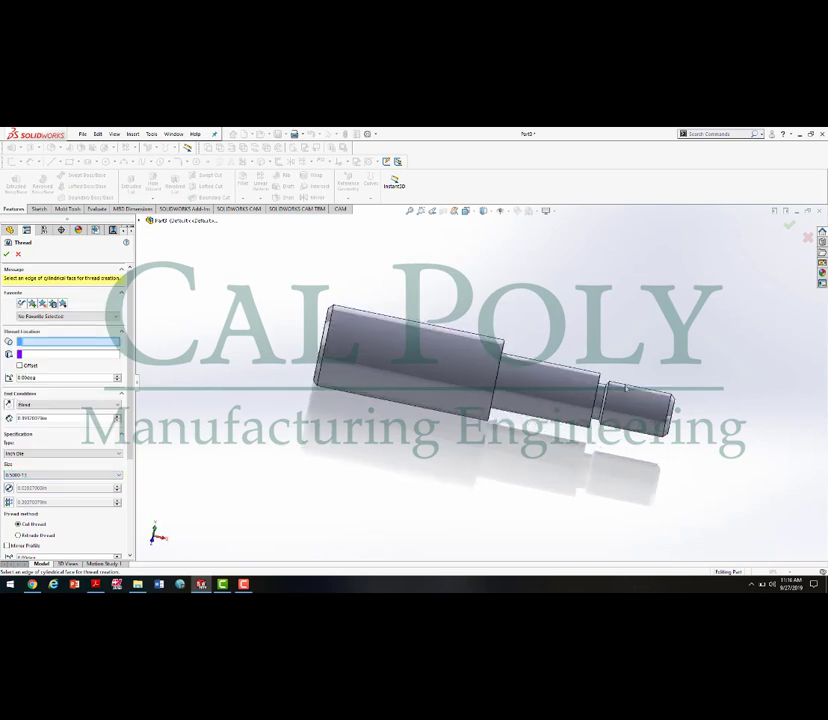
scroll(628, 368, "down", 3)
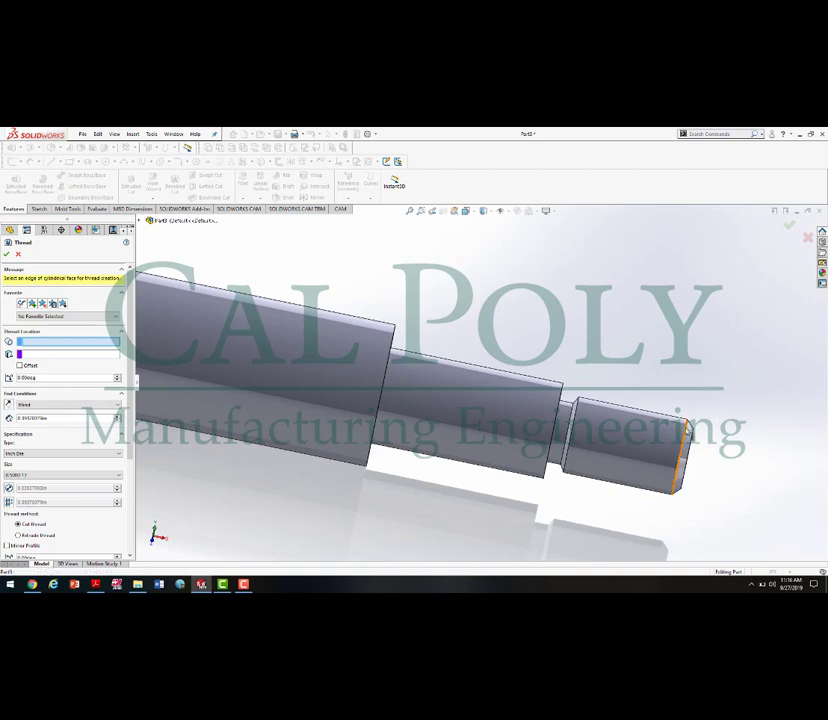
left_click(680, 425)
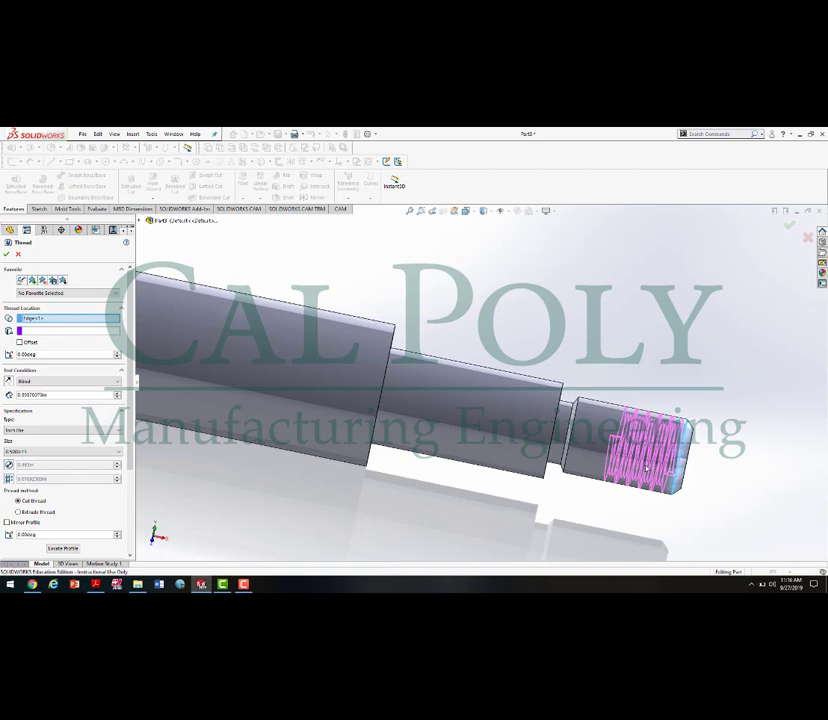
middle_click_drag(645, 463, 622, 484)
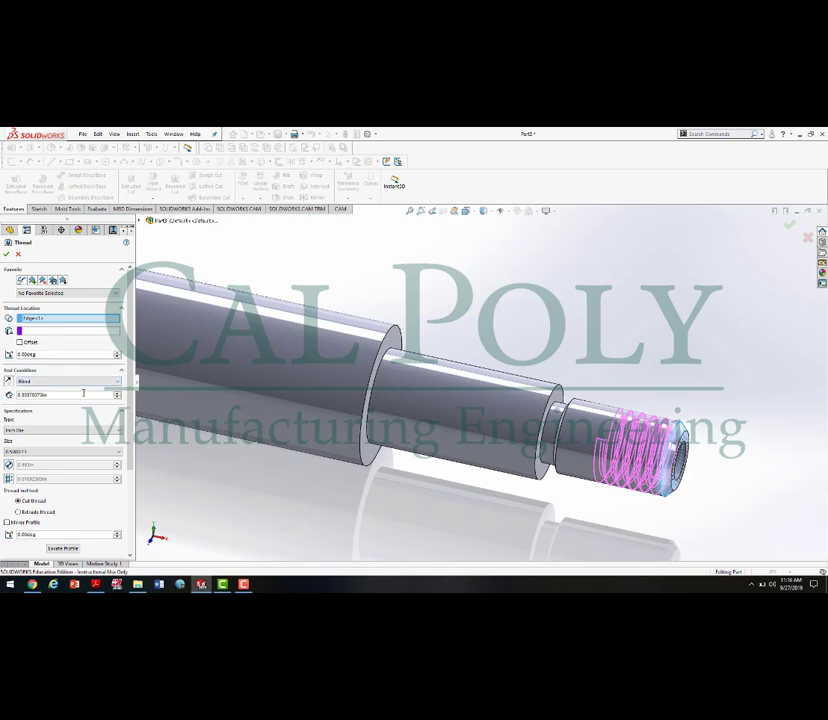
middle_click_drag(265, 445, 379, 493)
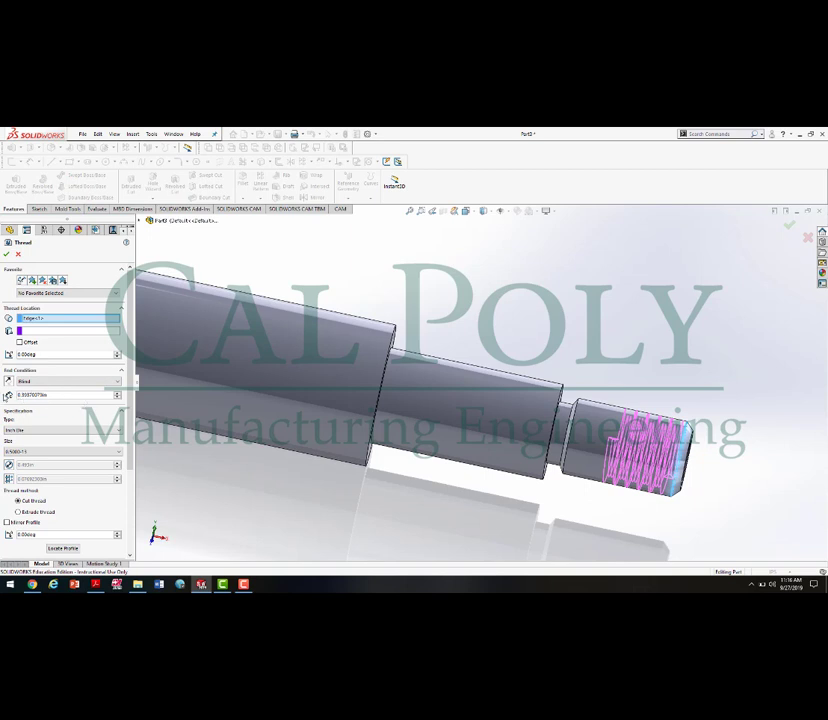
type("75")
key("Return")
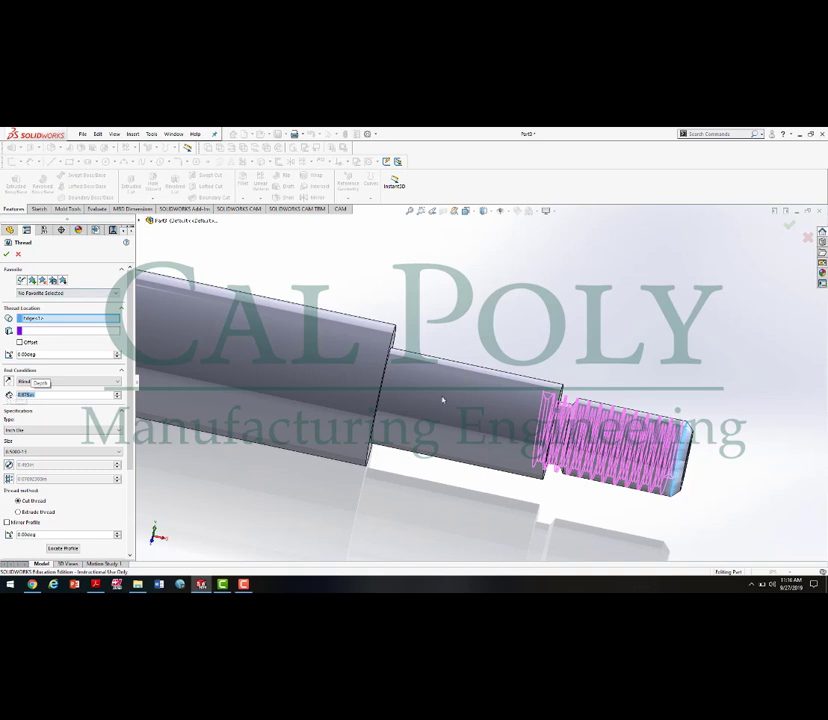
Shorten the thread's blind depth to 0.80 in so it ends within the relief groove.
middle_click_drag(676, 464, 670, 490)
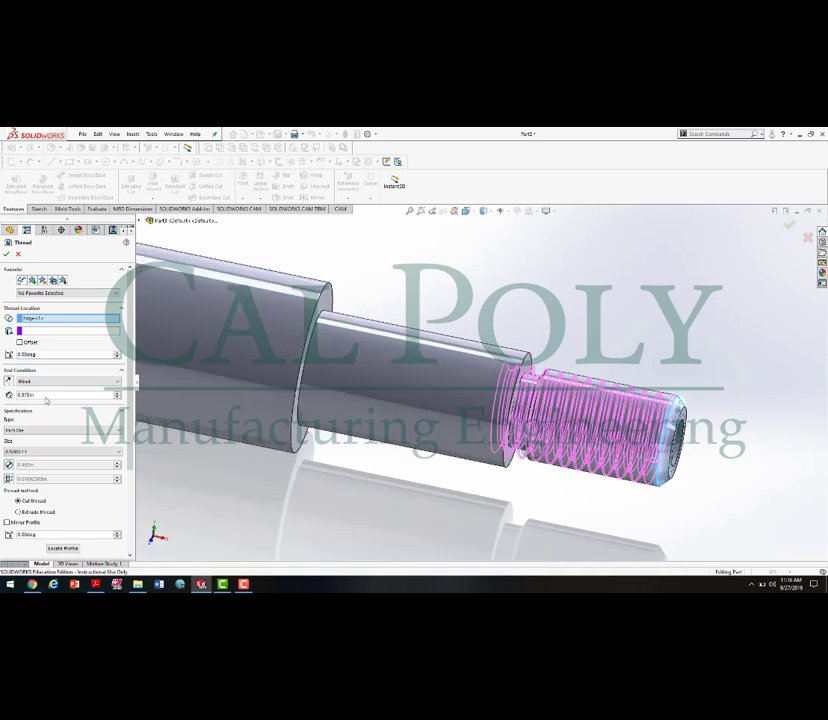
left_click(39, 396)
type("0.8")
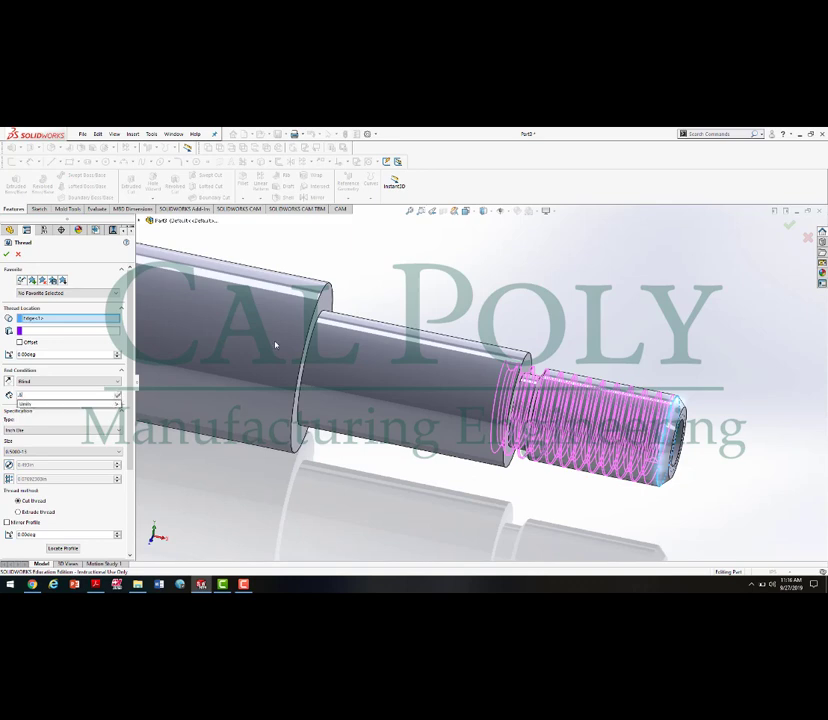
key("Return")
scroll(573, 424, "up", 1)
scroll(584, 424, "up", 1)
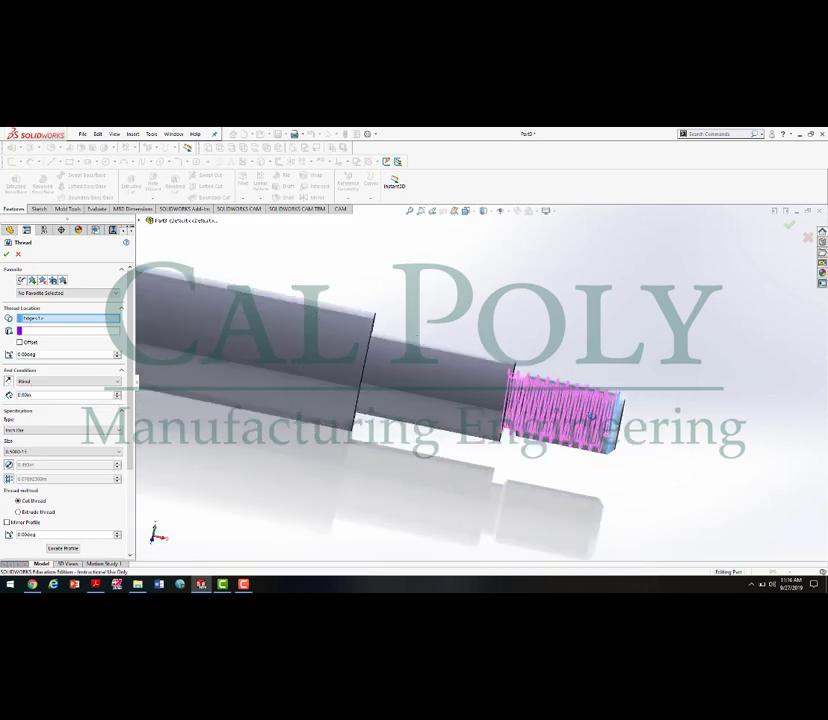
scroll(475, 423, "down", 1)
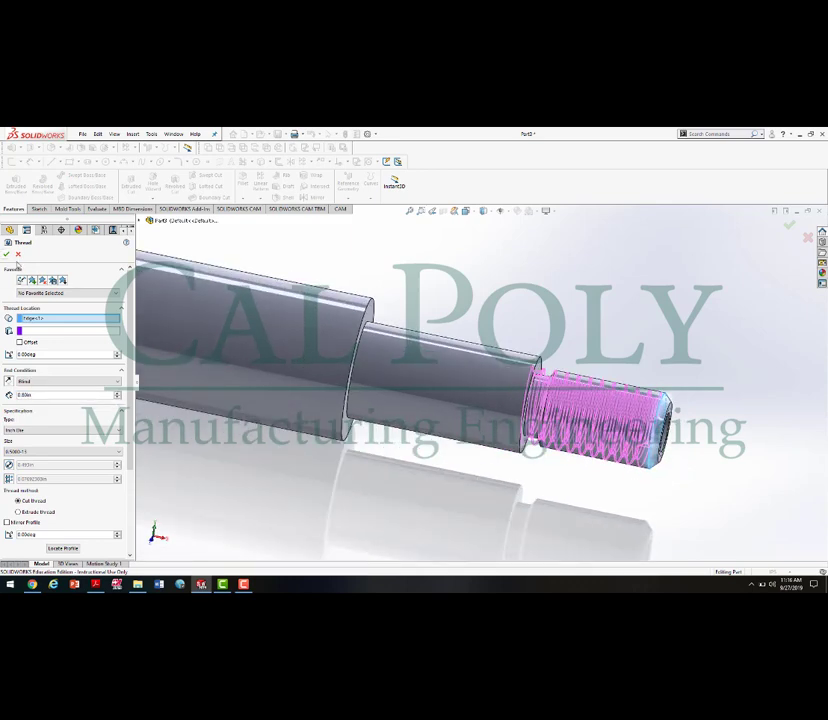
Enable the thread's start offset, reverse it outward past the shaft end, and set the offset distance to 0.075 in.
left_click(29, 343)
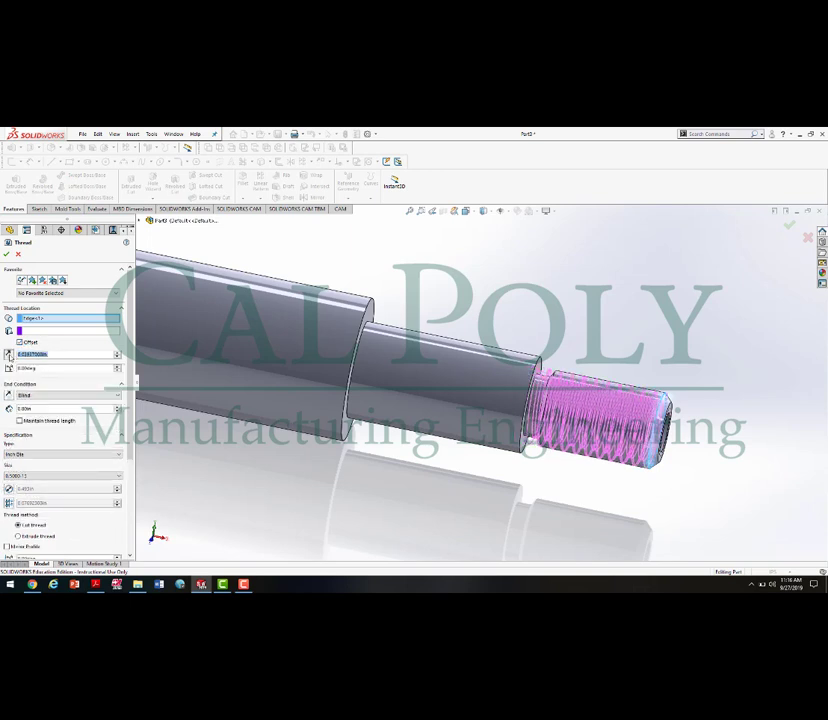
scroll(678, 449, "down", 1)
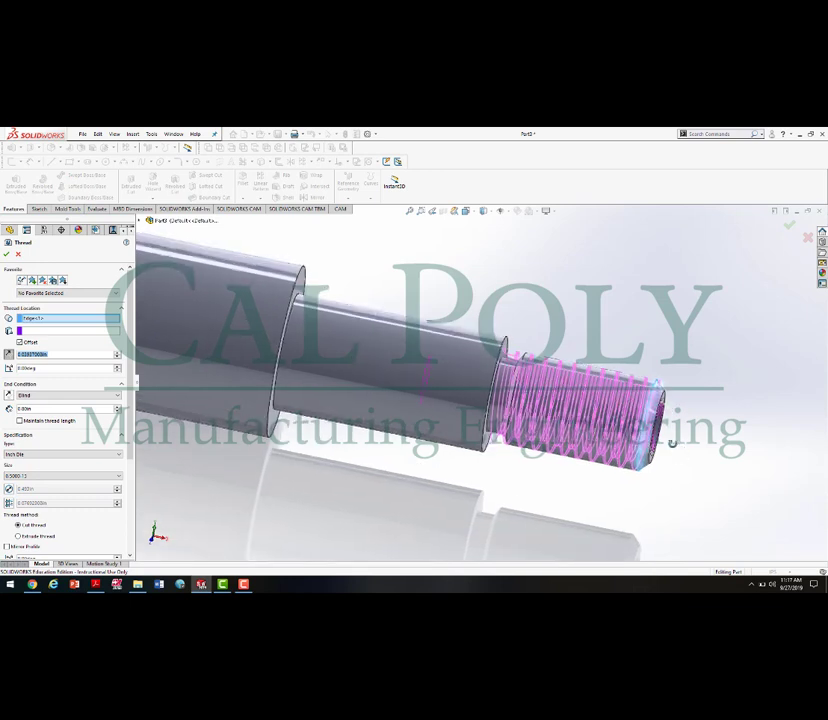
double_click(41, 369)
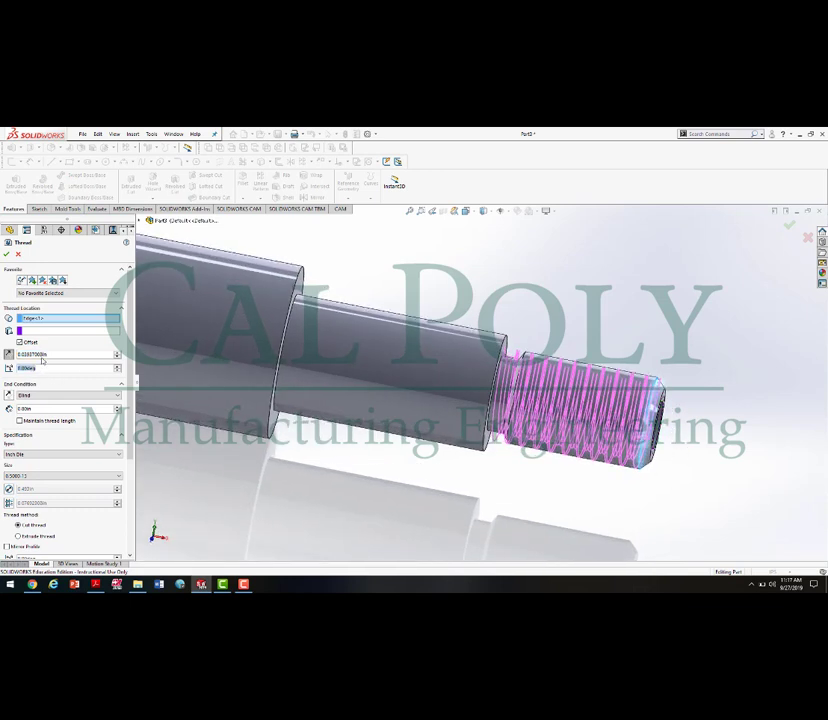
left_click_drag(57, 357, 25, 357)
type("0.077")
key("Return")
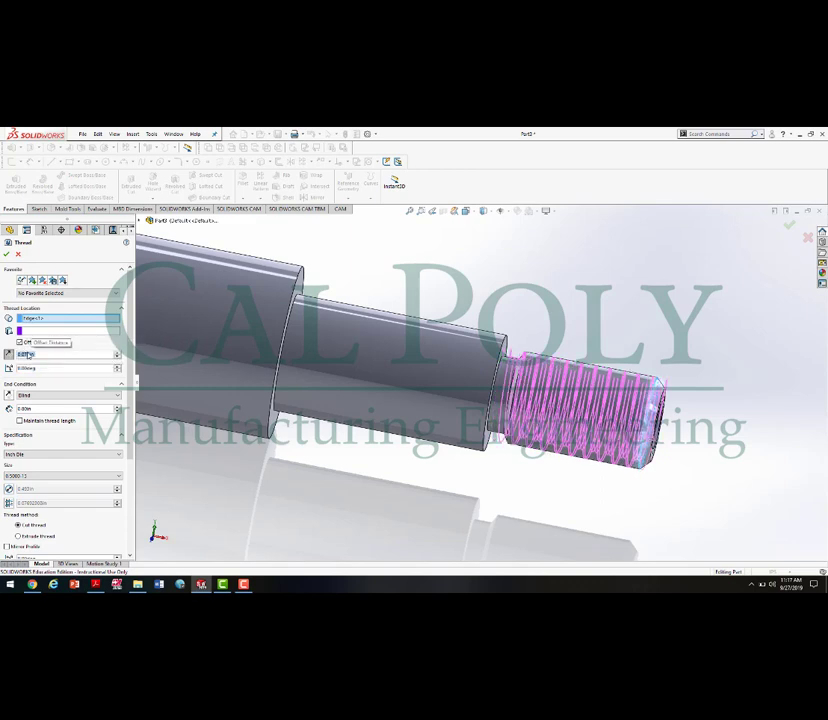
Check the thread preview at the relief groove and shaft end, and create the cut thread.
middle_click_drag(573, 536, 651, 409)
scroll(640, 471, "down", 3)
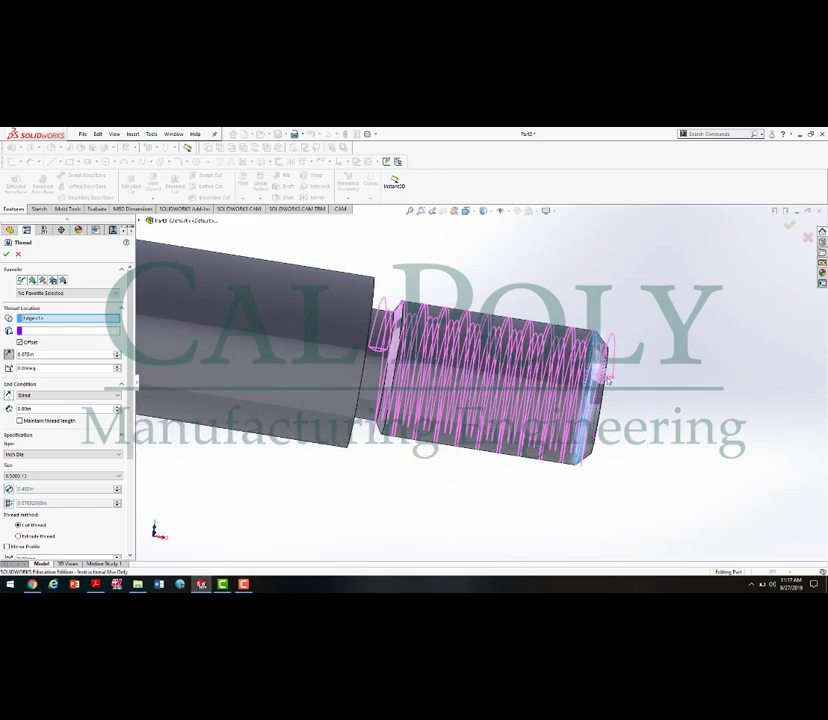
middle_click_drag(380, 347, 383, 369)
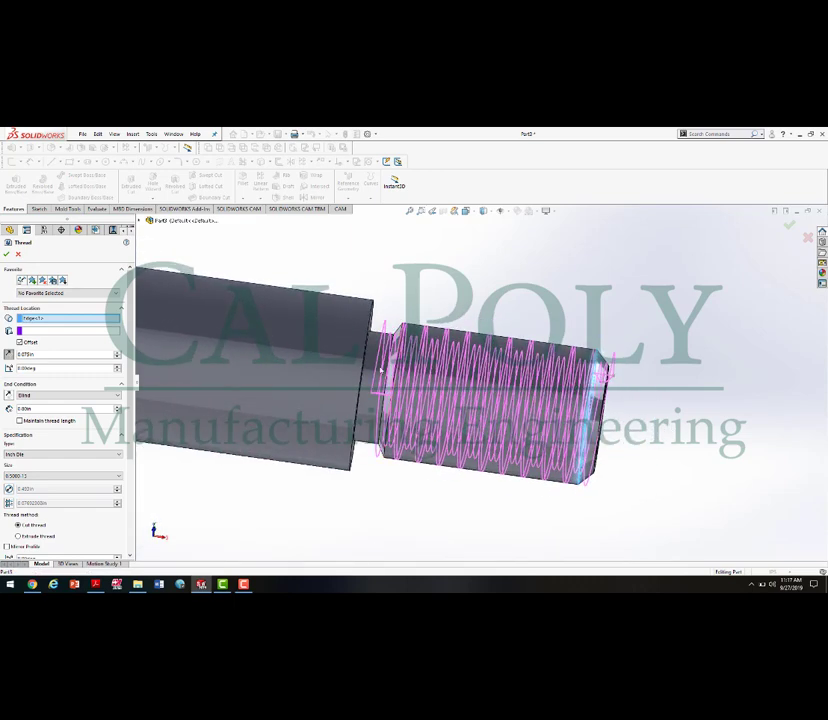
scroll(480, 447, "up", 2)
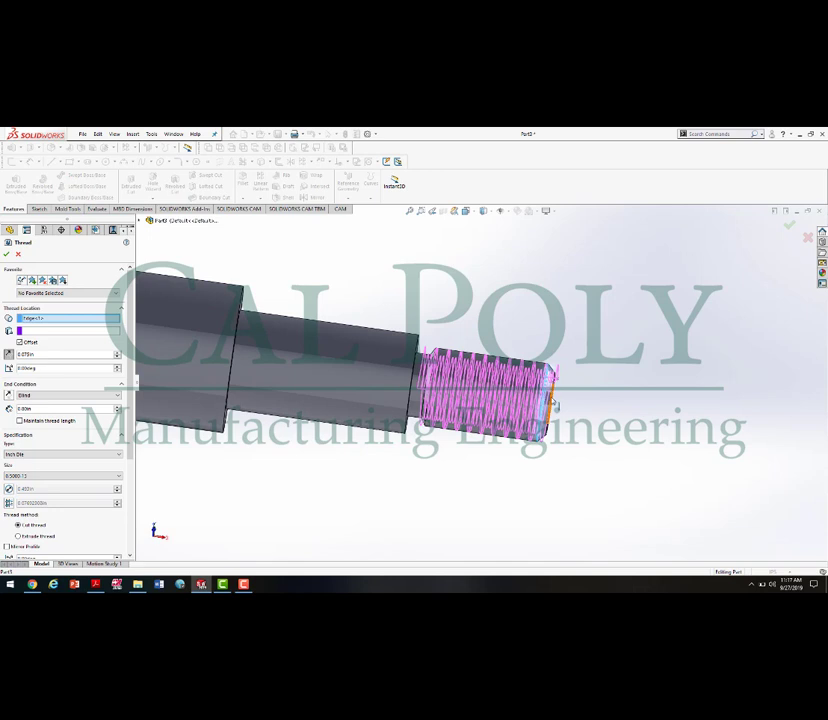
left_click(7, 255)
middle_click_drag(656, 403, 562, 398)
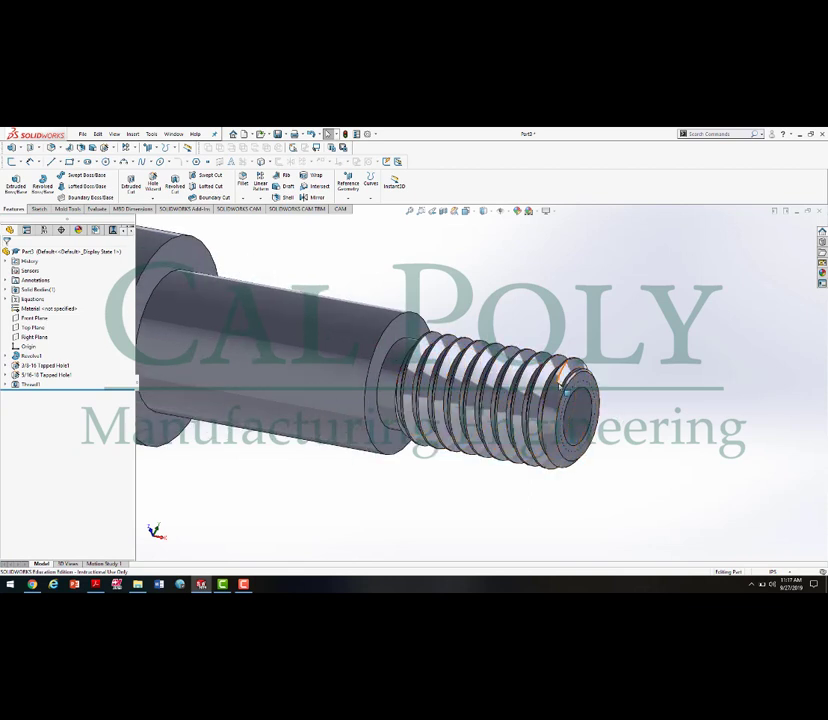
middle_click_drag(565, 378, 544, 488)
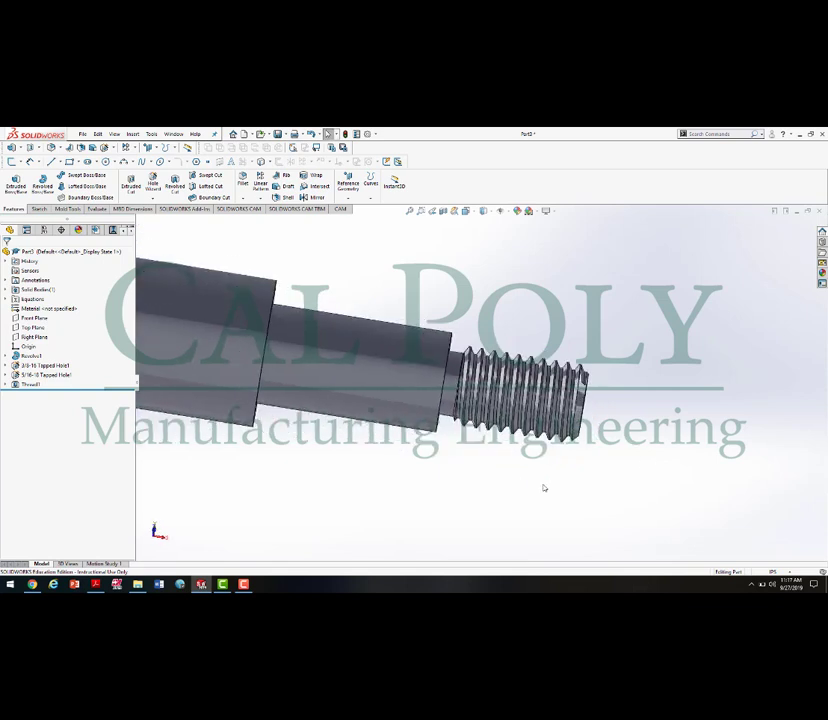
Edit the external thread feature and set its start offset distance to 0.10 in.
right_click(28, 384)
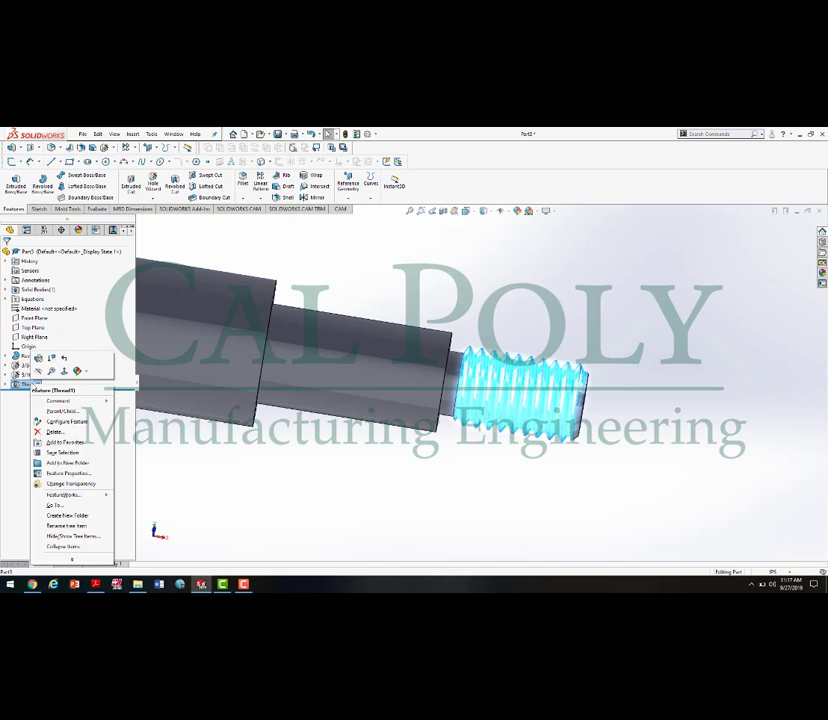
left_click(39, 358)
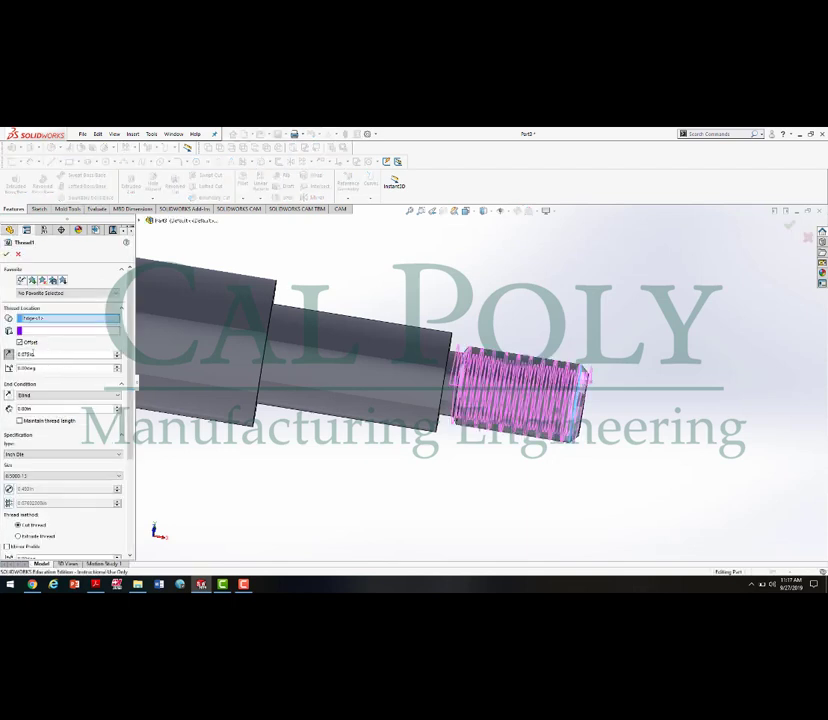
double_click(41, 355)
type(".1")
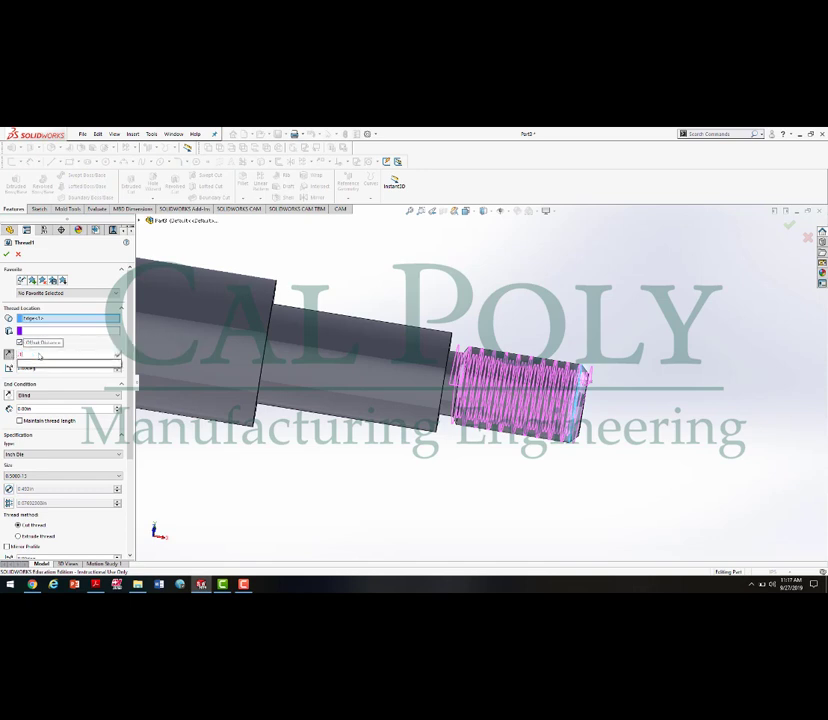
key("Return")
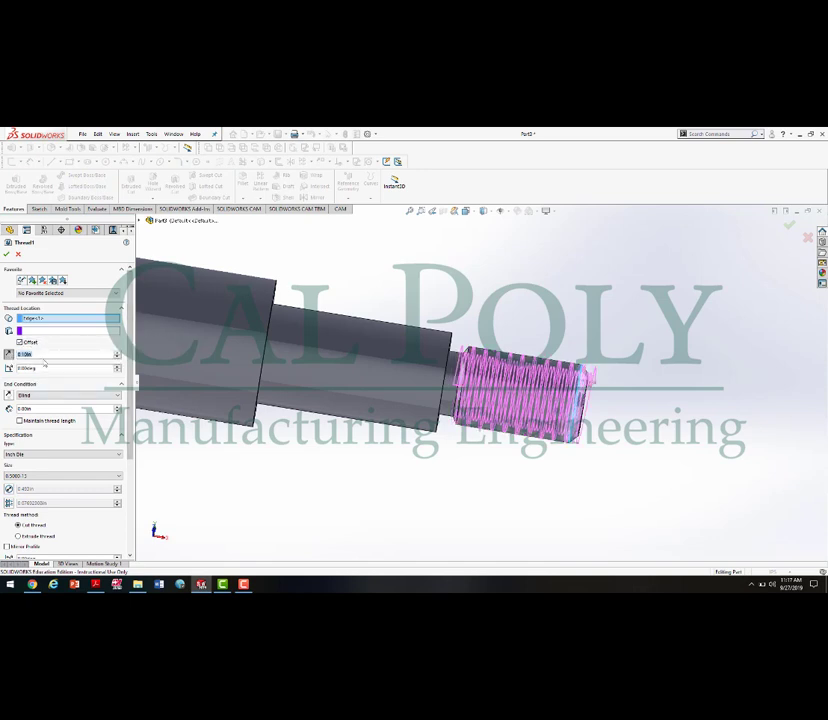
Set the external thread's blind depth to 0.825 in and check the preview at both thread ends.
left_click(40, 409)
left_click_drag(29, 408, 84, 410)
type("0.625")
key("Return")
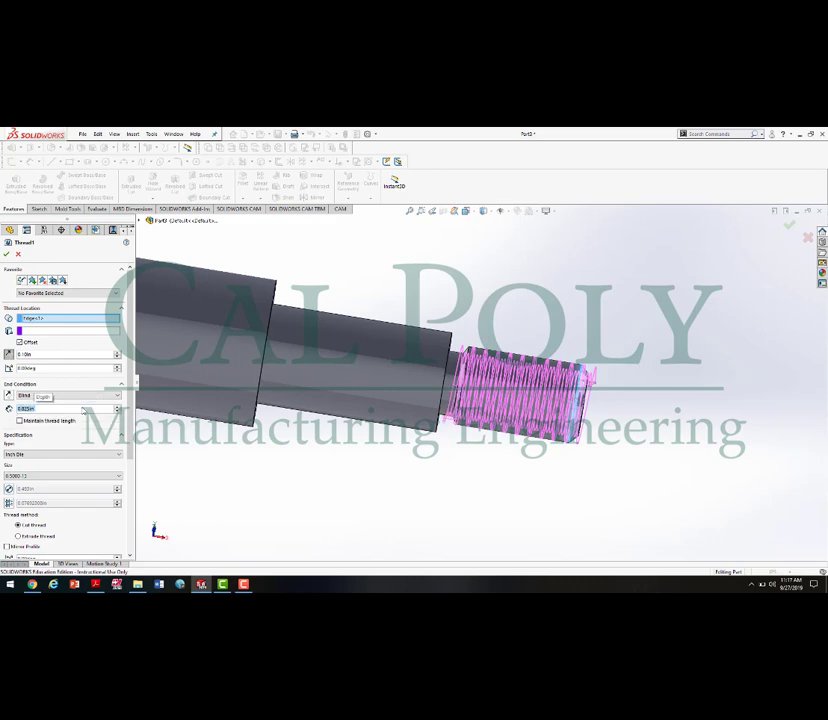
middle_click_drag(253, 473, 427, 367)
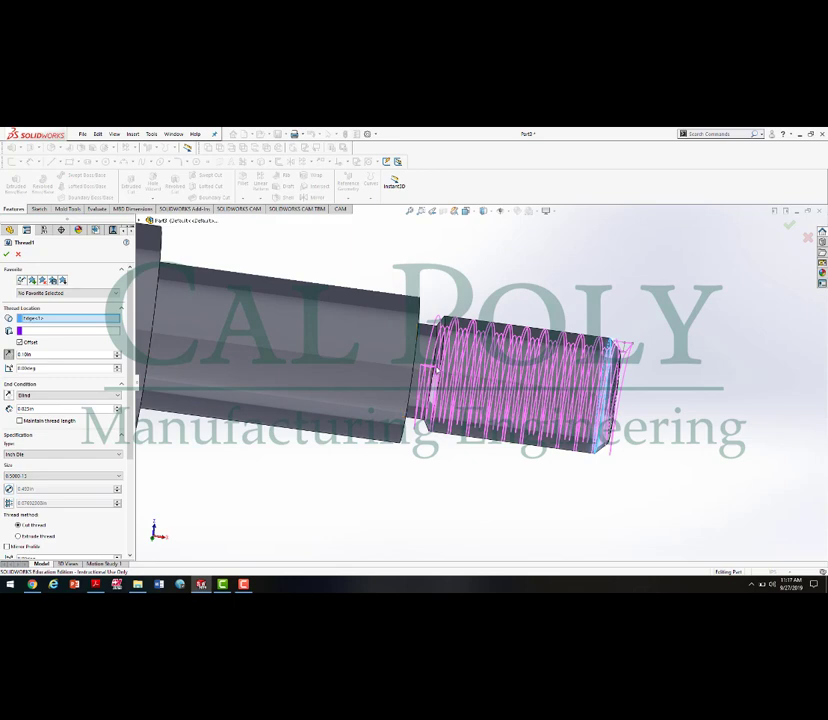
middle_click_drag(736, 404, 620, 343)
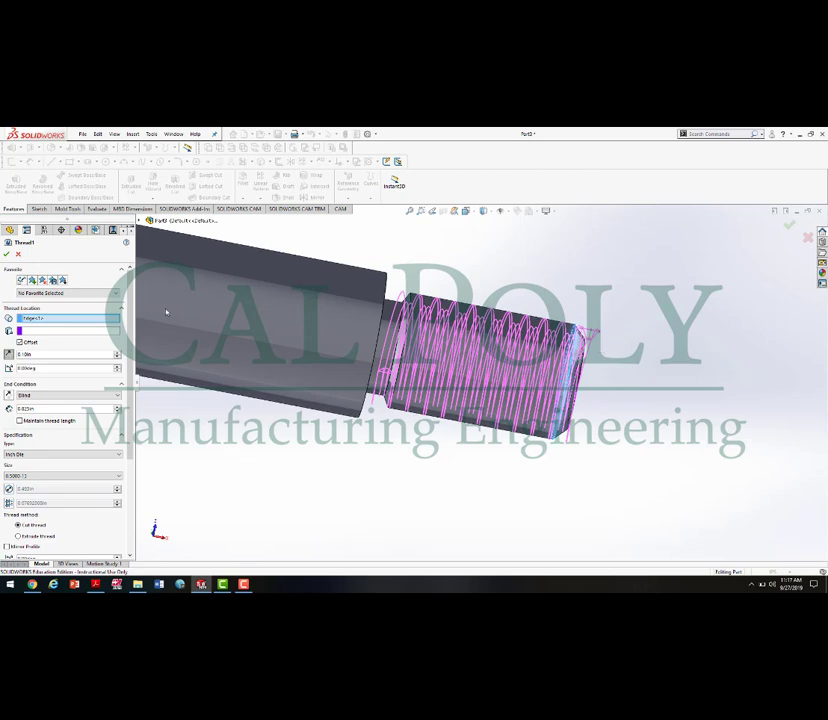